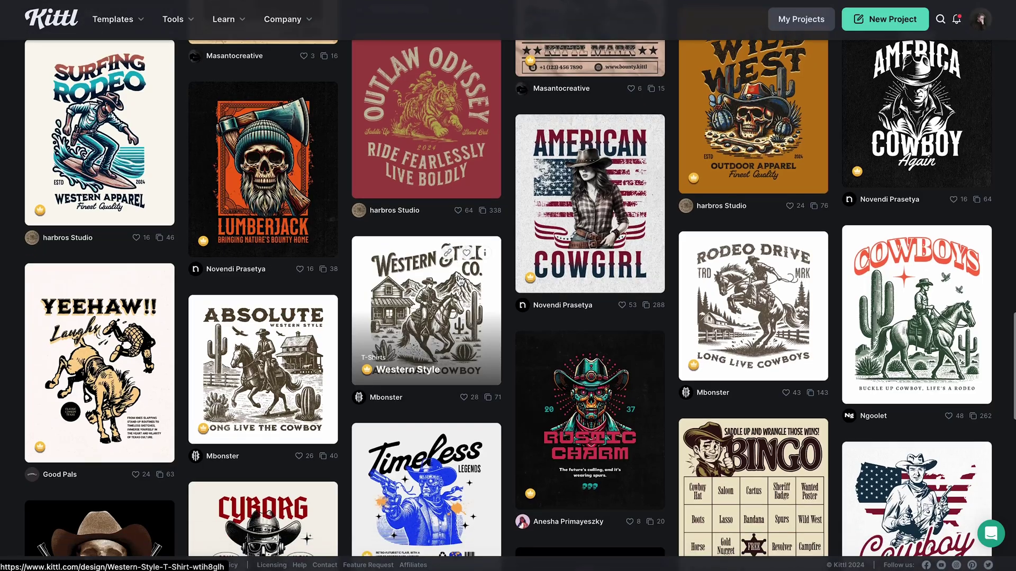
Browse the western and cowboy template gallery for a suitable T-shirt design.
scroll(460, 280, "down", 7)
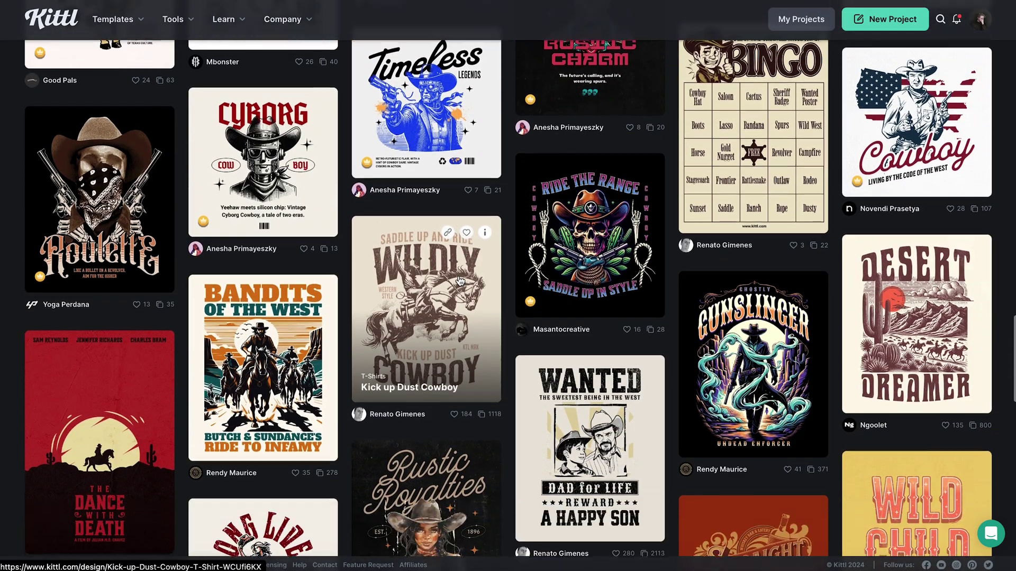
scroll(460, 280, "down", 6)
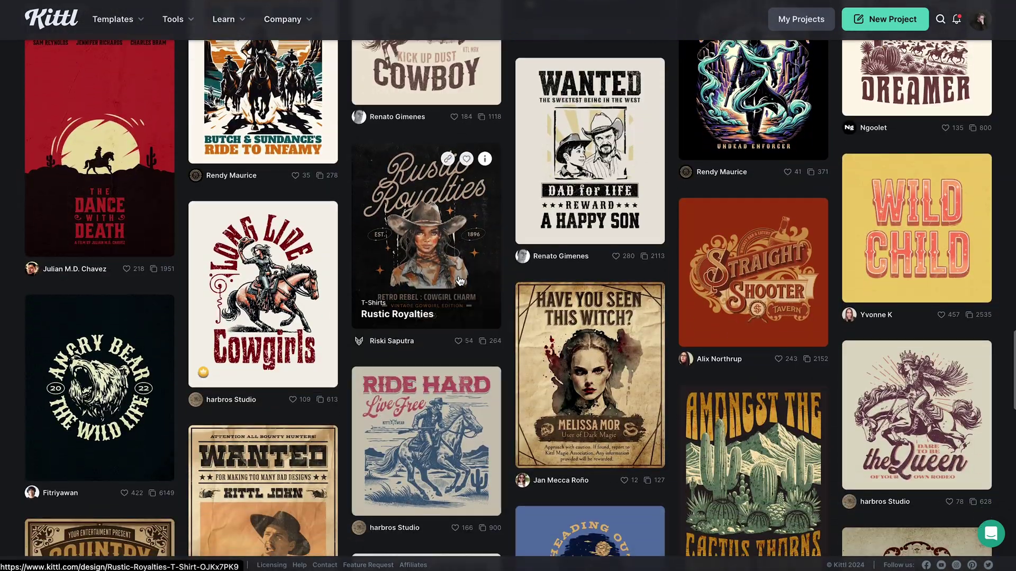
scroll(460, 281, "down", 10)
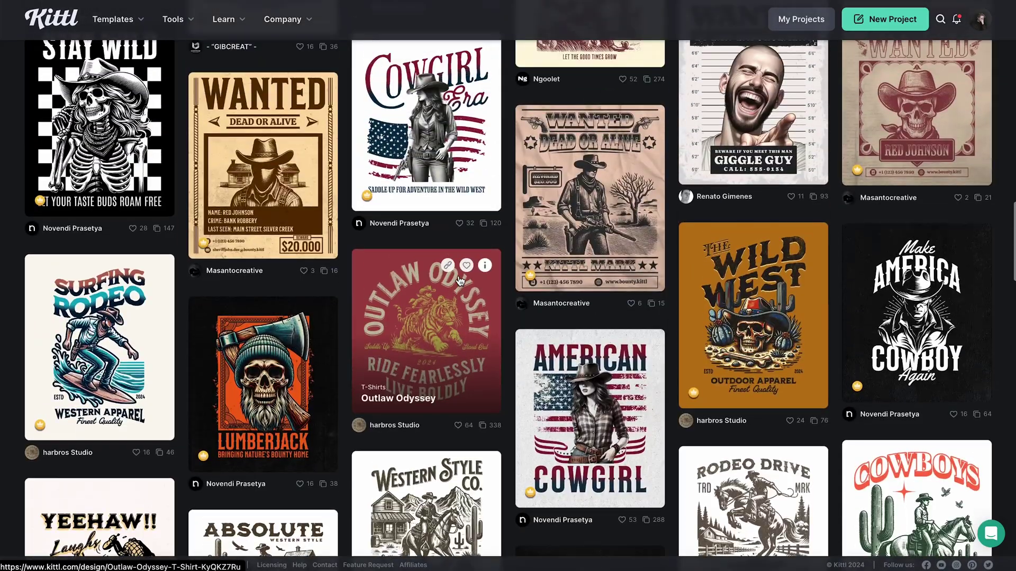
scroll(460, 280, "down", 1)
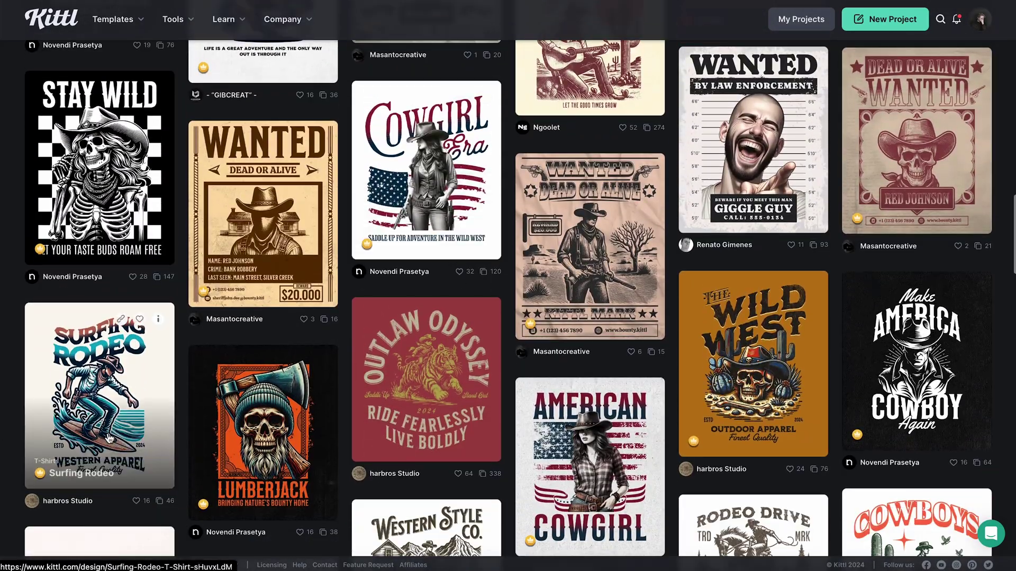
scroll(332, 373, "up", 2)
scroll(331, 374, "up", 9)
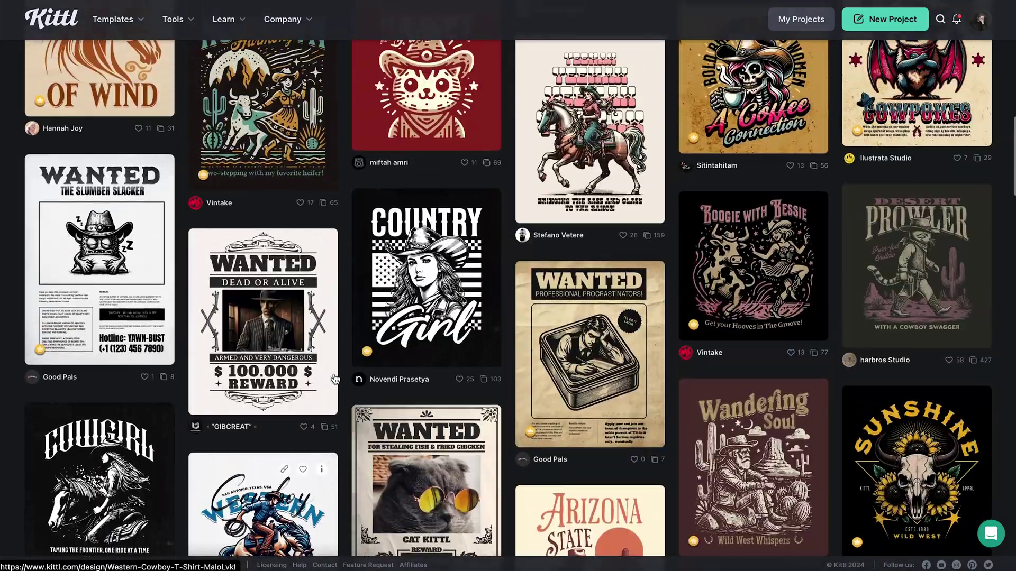
scroll(265, 364, "up", 4)
scroll(264, 364, "down", 20)
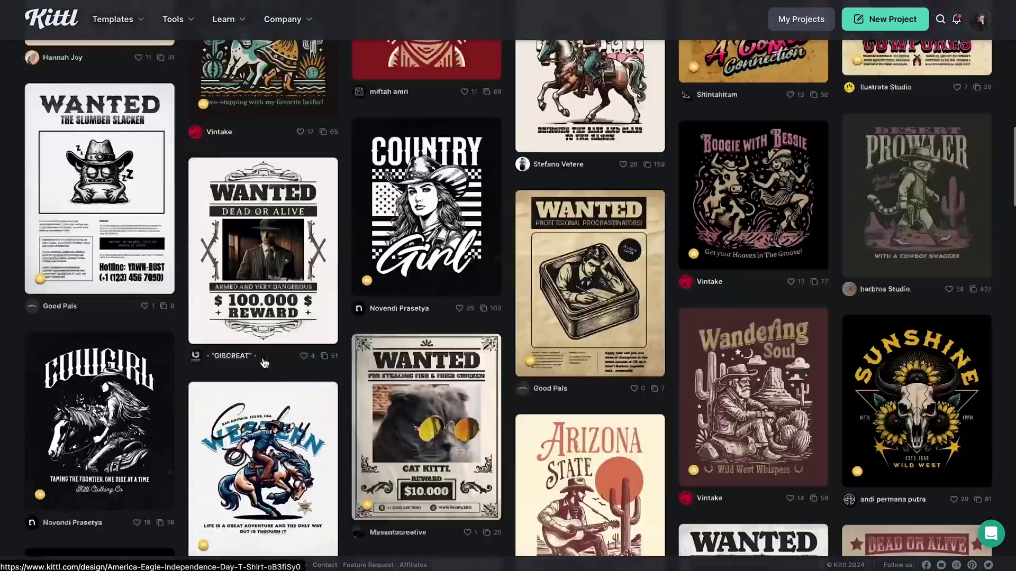
scroll(264, 363, "down", 1)
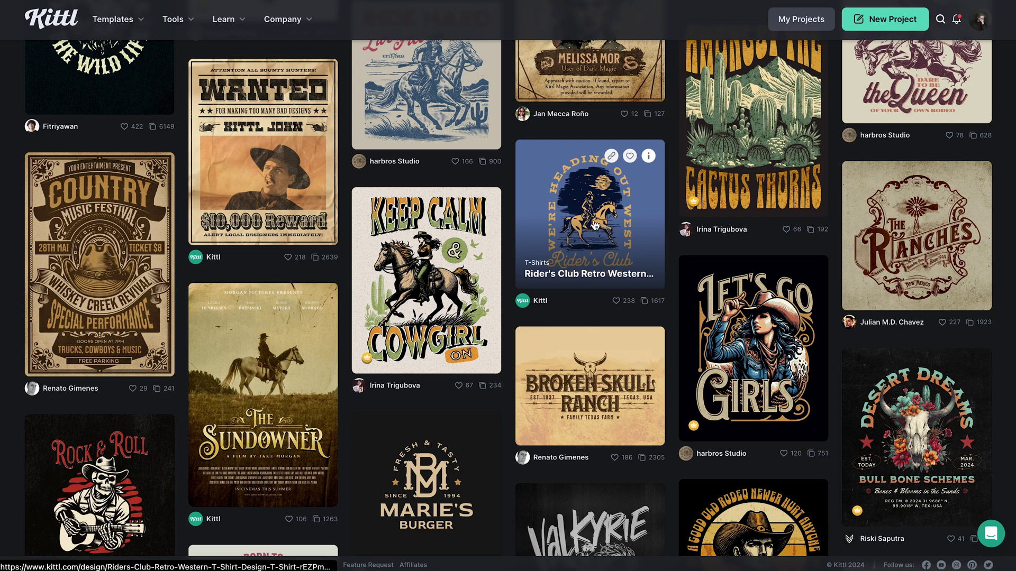
scroll(595, 226, "up", 6)
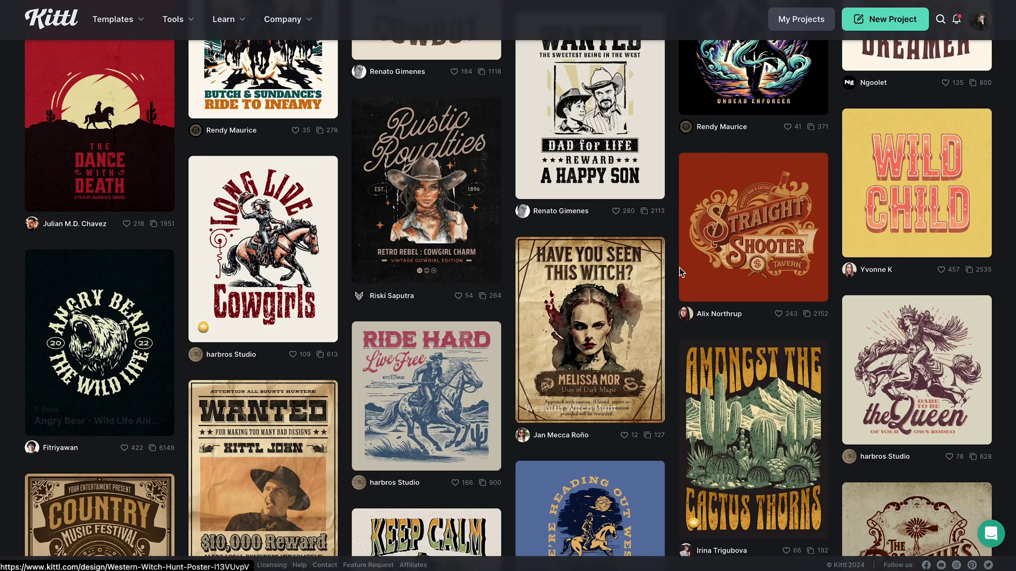
scroll(681, 272, "up", 10)
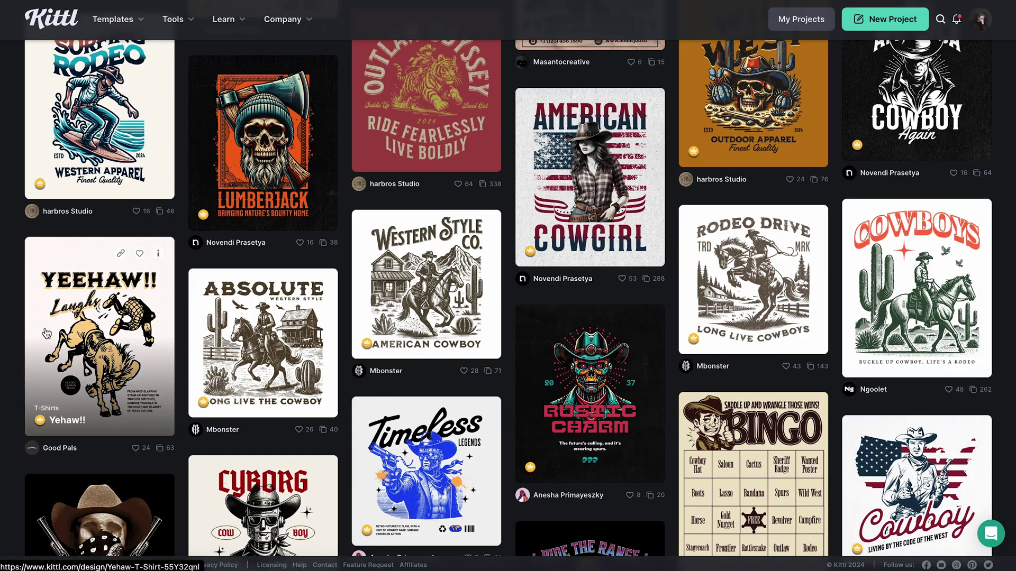
scroll(47, 334, "down", 15)
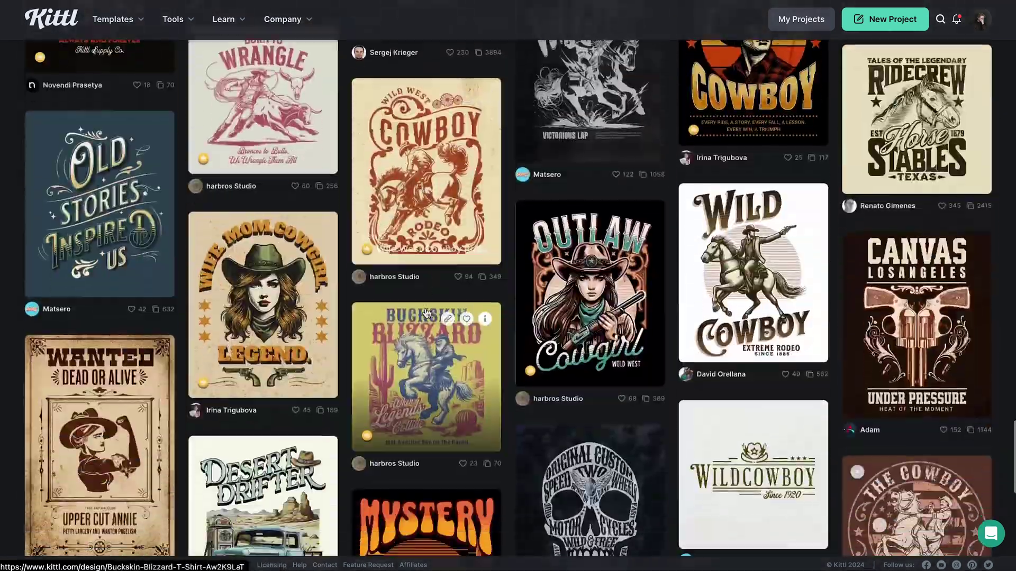
scroll(426, 314, "down", 15)
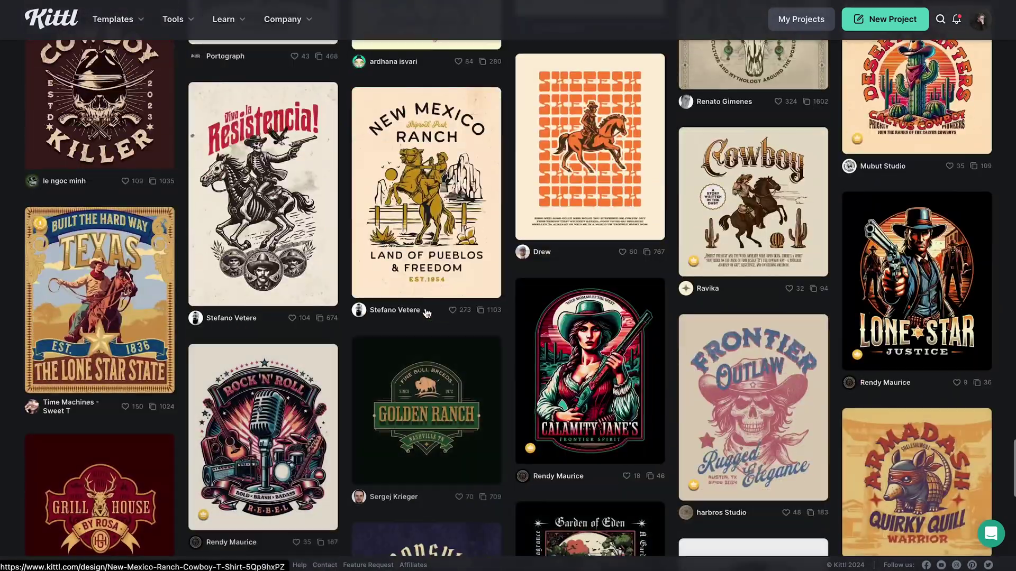
scroll(426, 313, "up", 5)
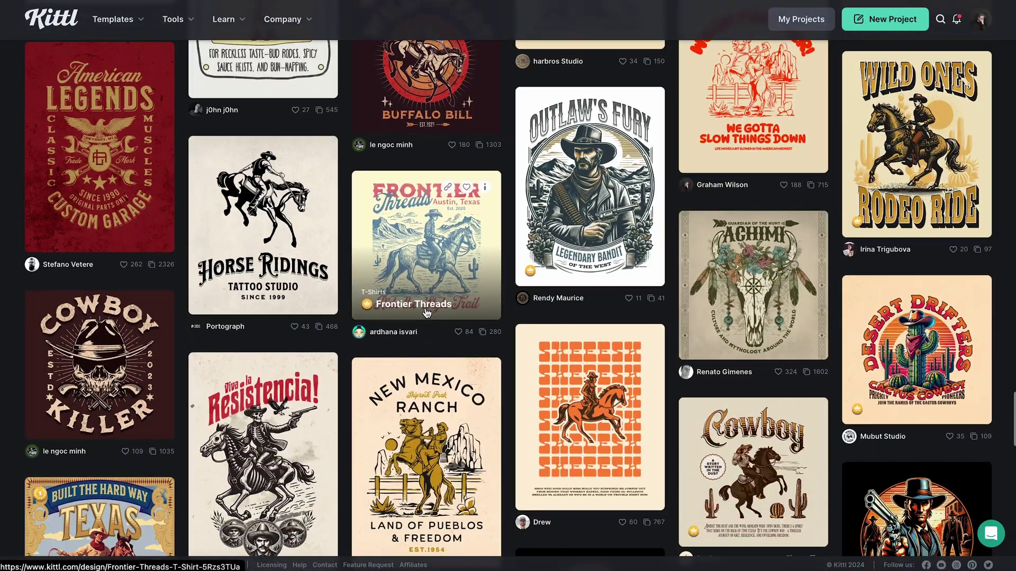
scroll(424, 311, "up", 2)
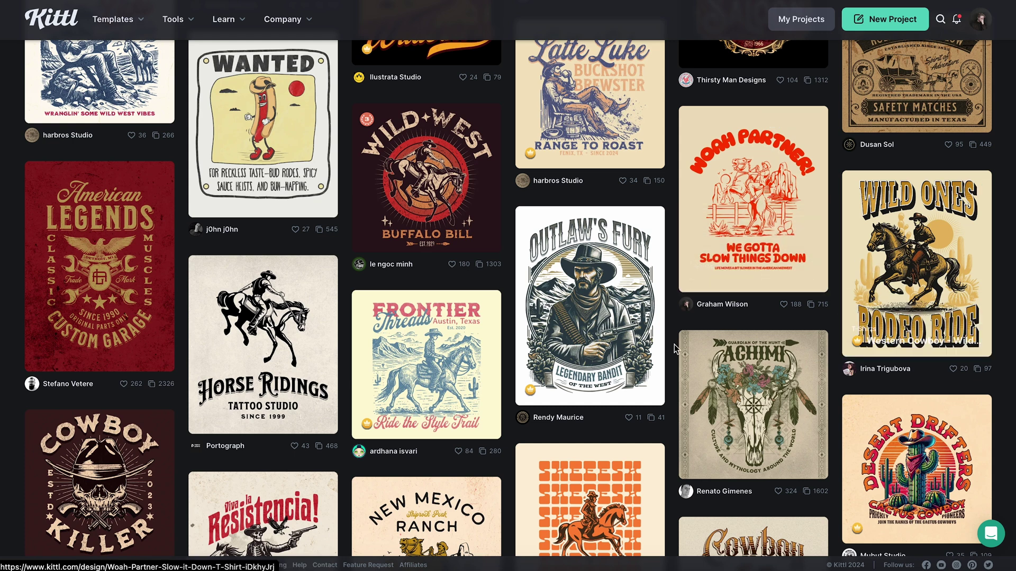
scroll(352, 371, "down", 3)
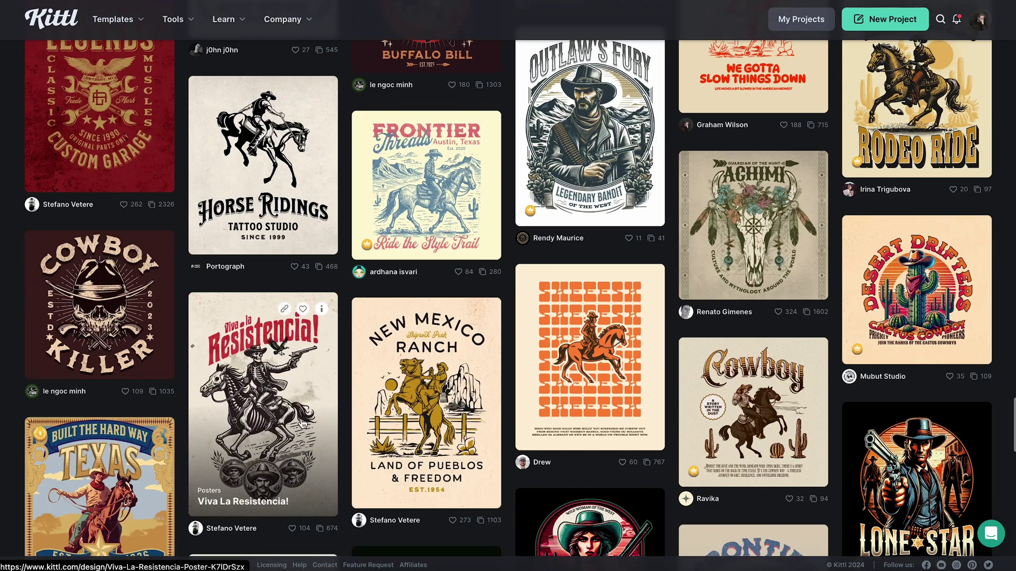
scroll(423, 393, "down", 5)
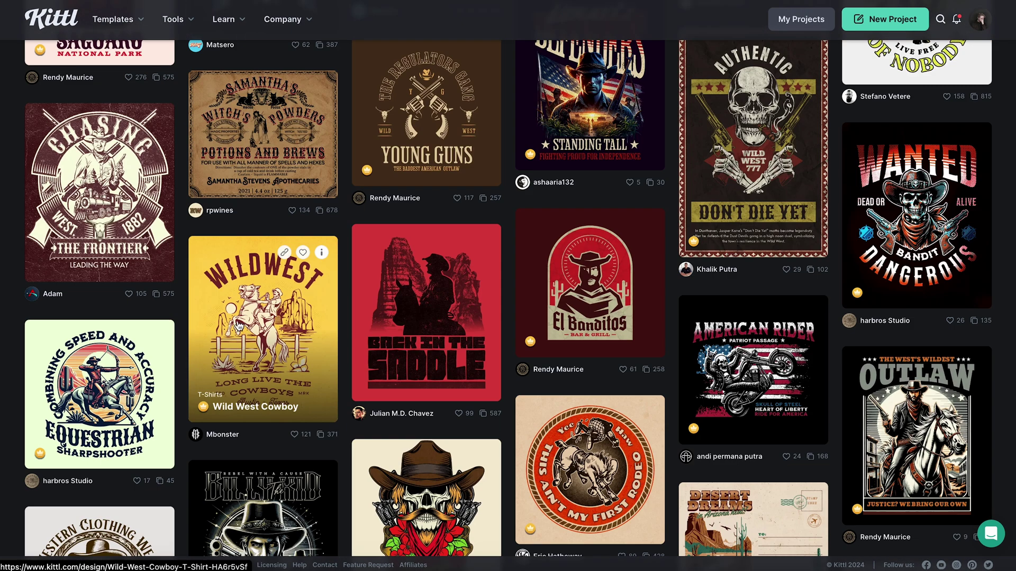
scroll(246, 335, "down", 1)
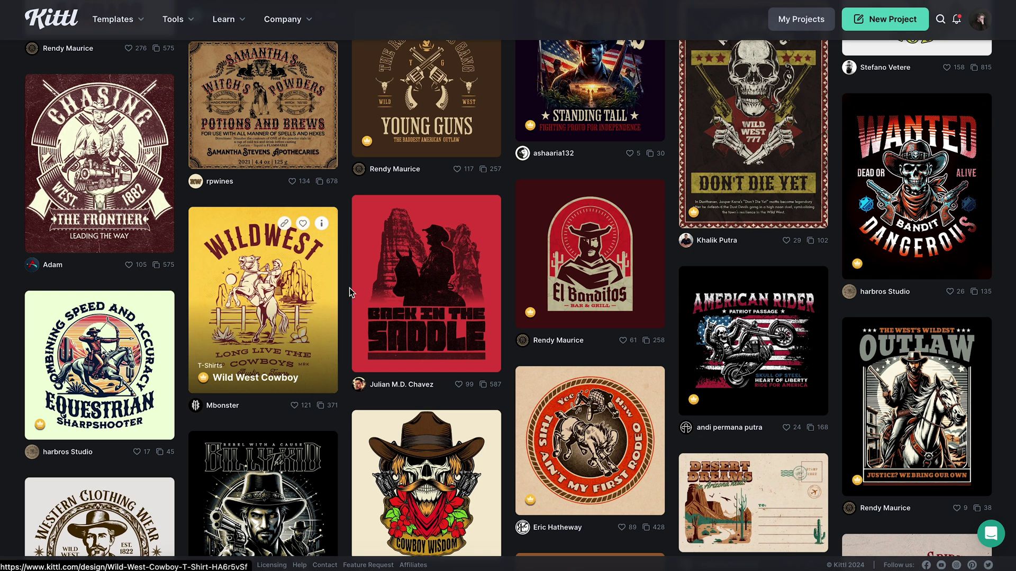
scroll(327, 294, "up", 20)
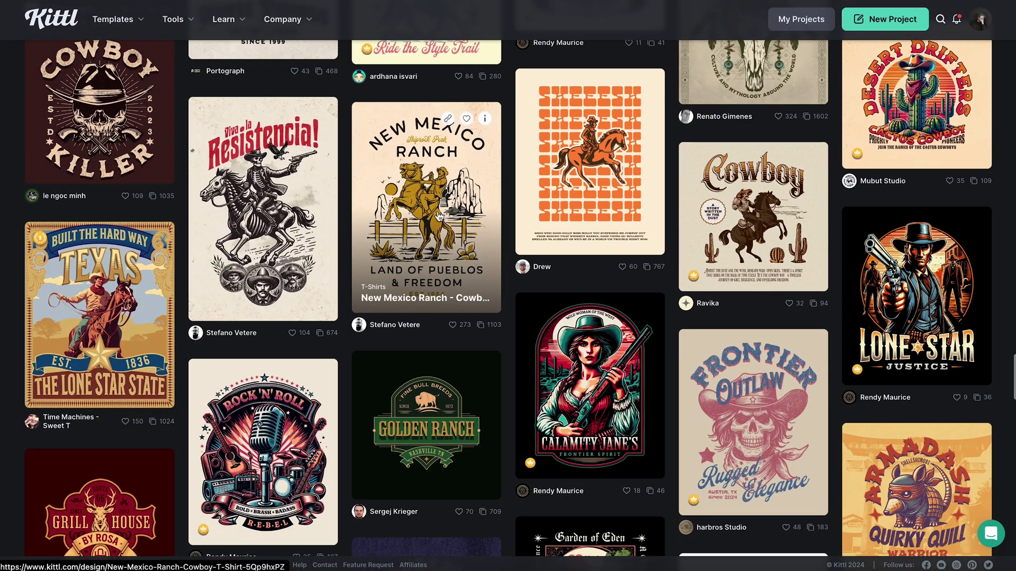
Open the New Mexico Ranch - Cowboy template and delete the texture from its artboard.
left_click(427, 223)
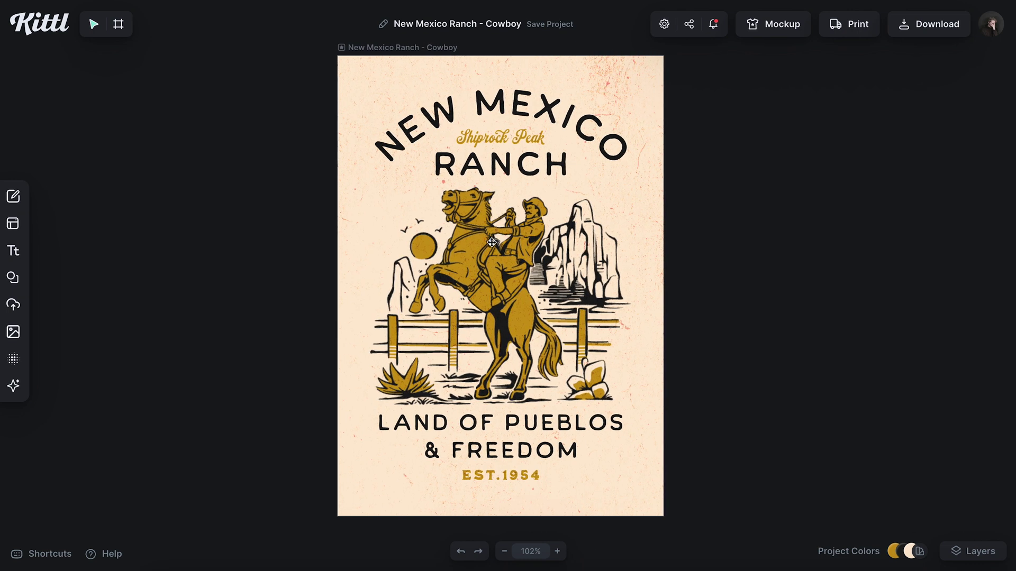
left_click(402, 48)
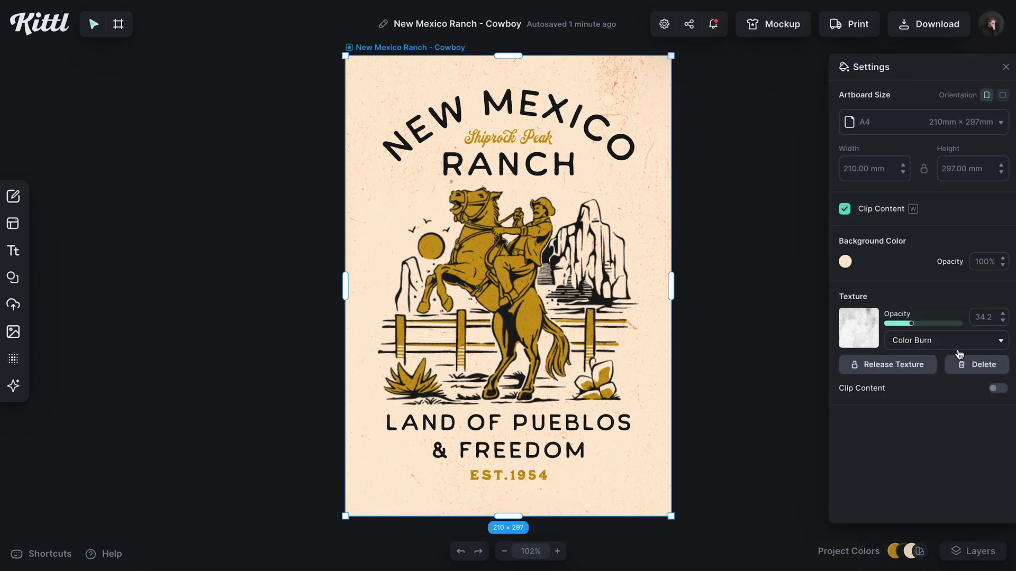
left_click(983, 365)
scroll(594, 271, "down", 1)
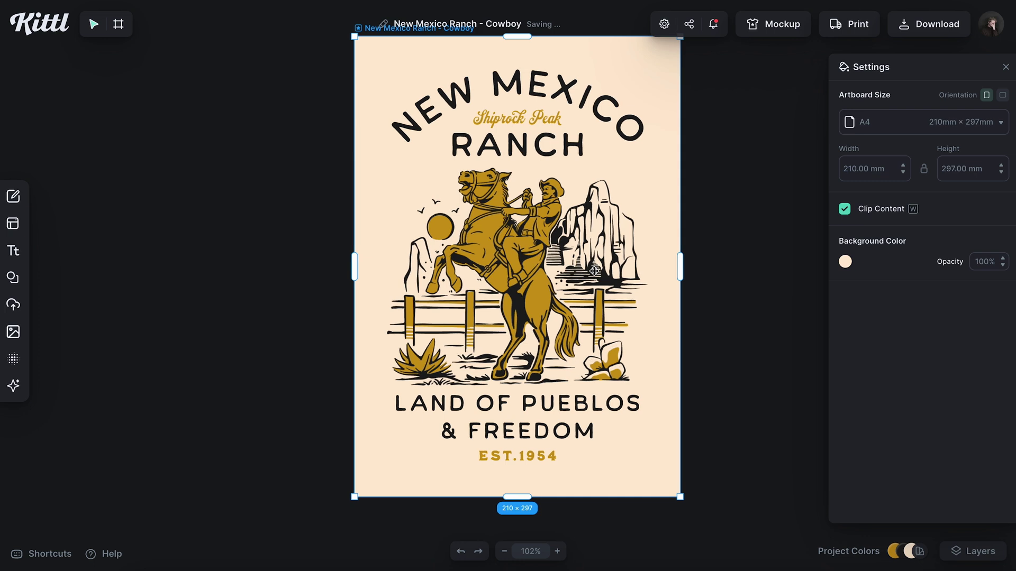
scroll(594, 271, "up", 1)
scroll(486, 244, "down", 1)
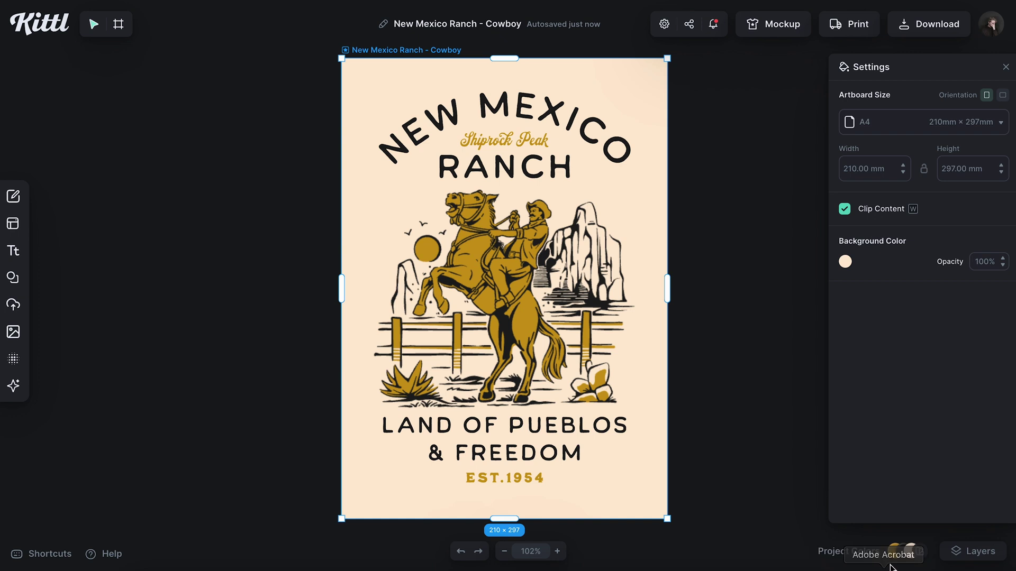
Browse the project color palettes and try the Gold Rush palette on the design.
left_click(912, 551)
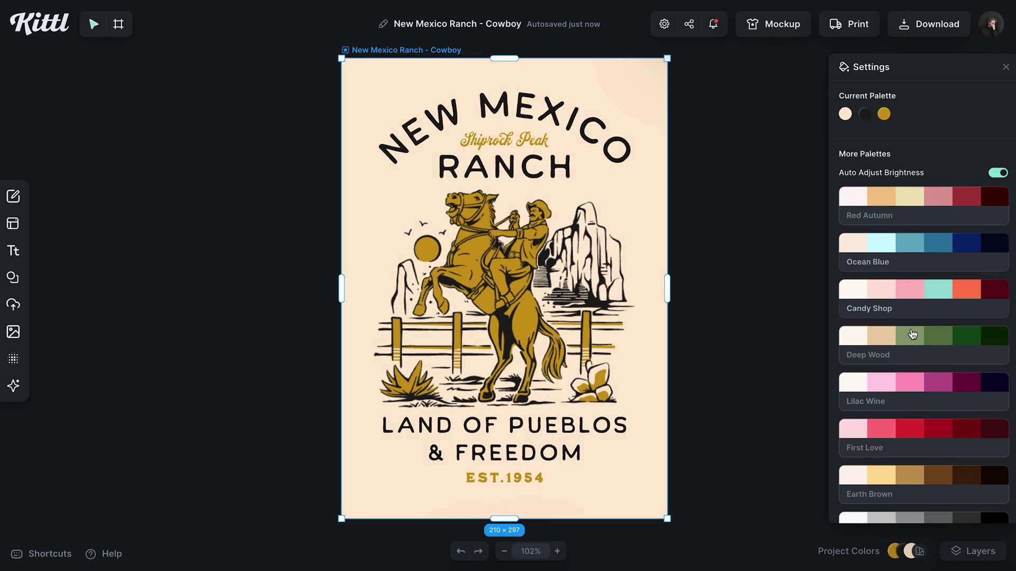
scroll(905, 344, "down", 8)
scroll(911, 459, "down", 5)
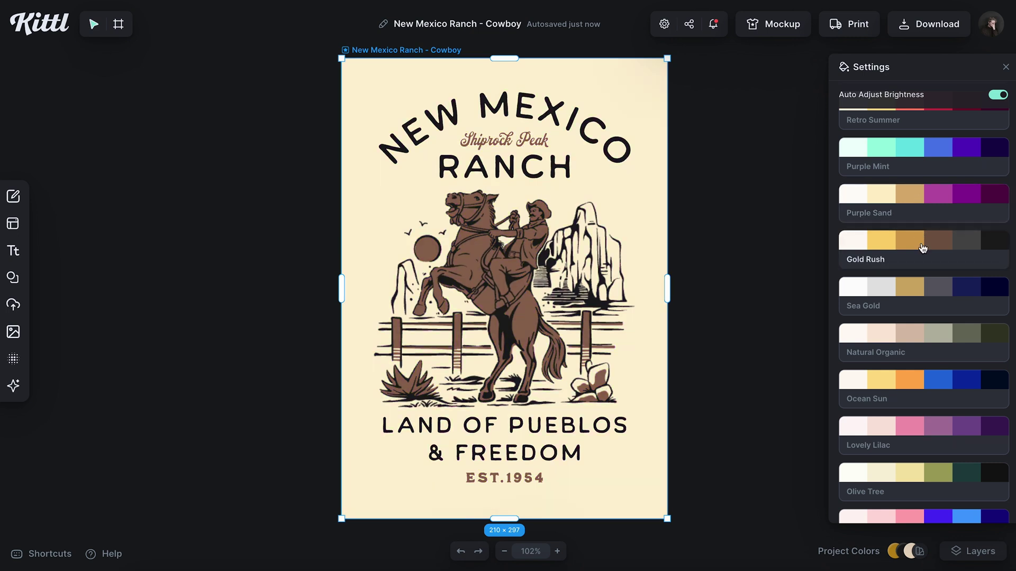
left_click(923, 248)
left_click(753, 355)
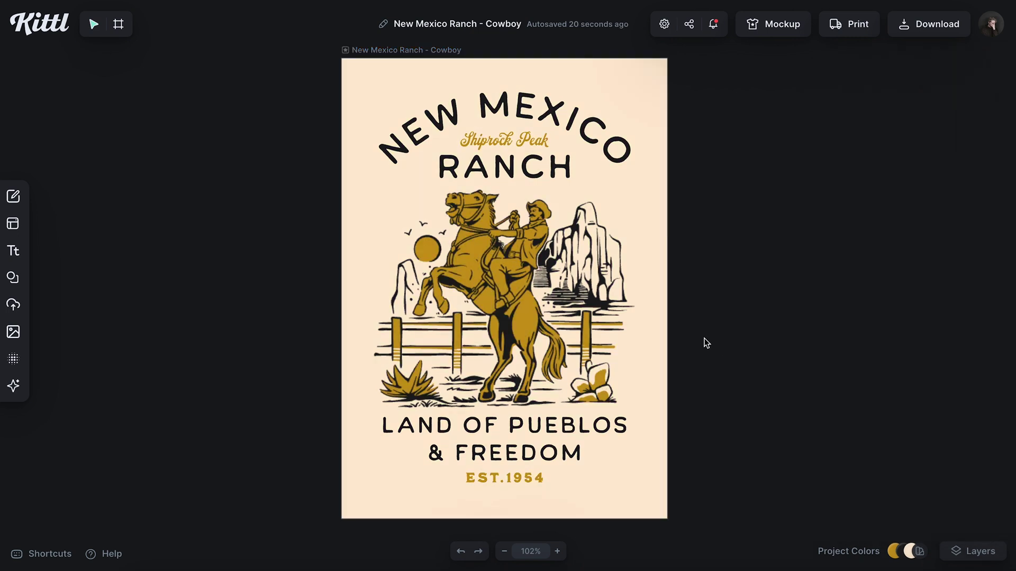
Replace the curved "NEW MEXICO" headline text with "SADDLE SUN".
double_click(577, 133)
type("SADDLE SUN")
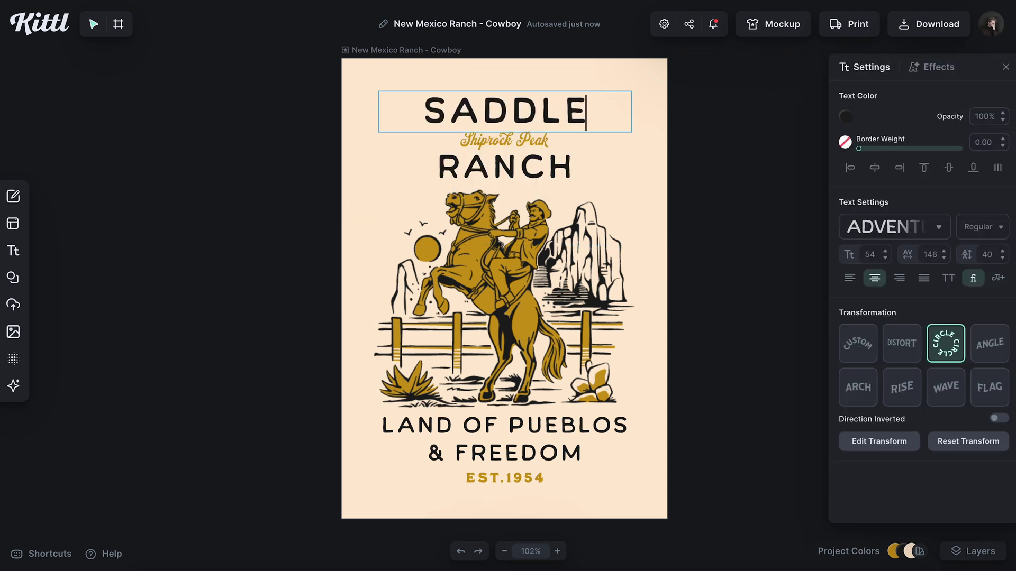
key("Escape")
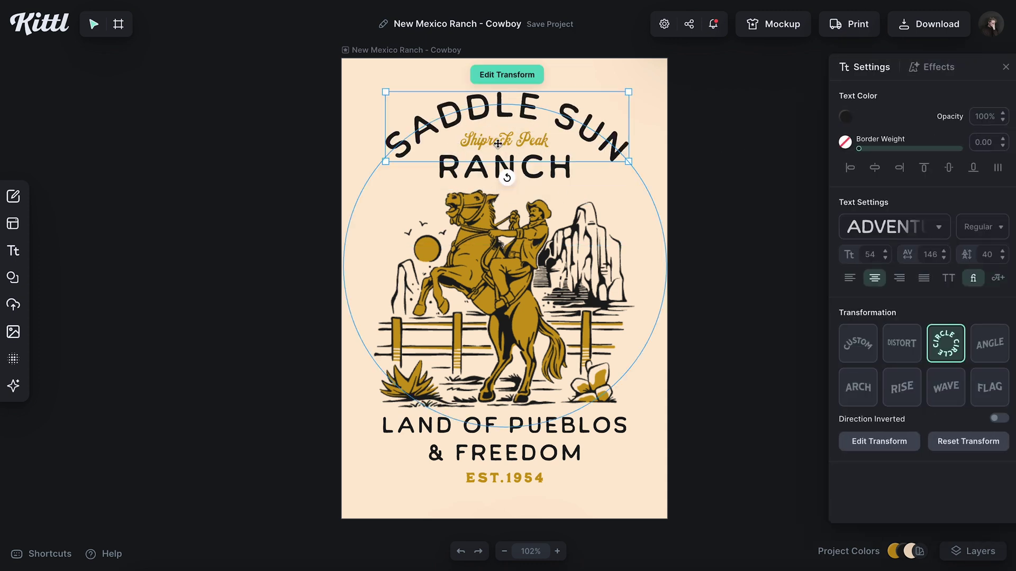
Replace the gold script text between the headline and "RANCH" with "Rider's Club".
left_click(533, 140)
double_click(532, 140)
type("Rider")
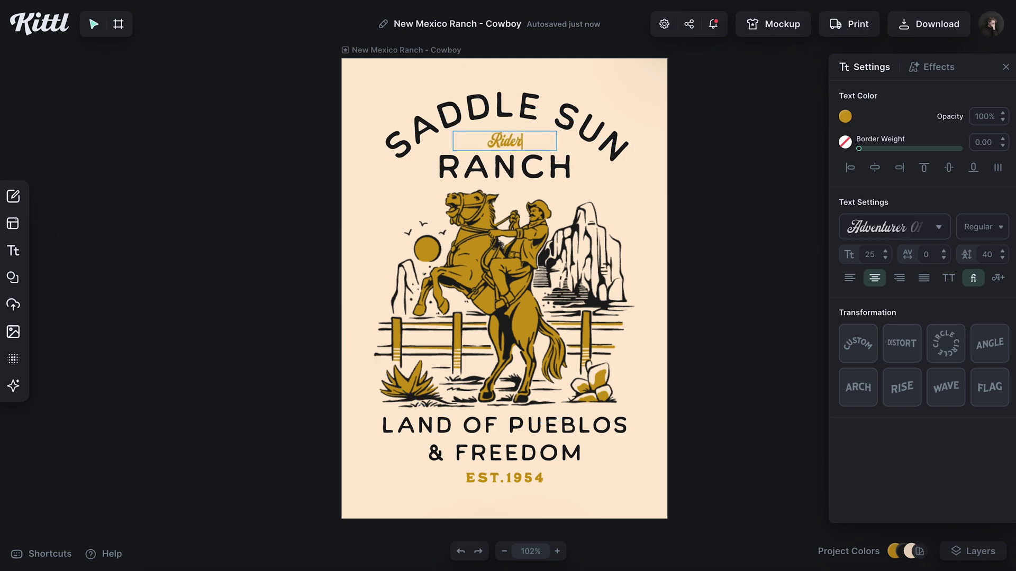
type("'s Club")
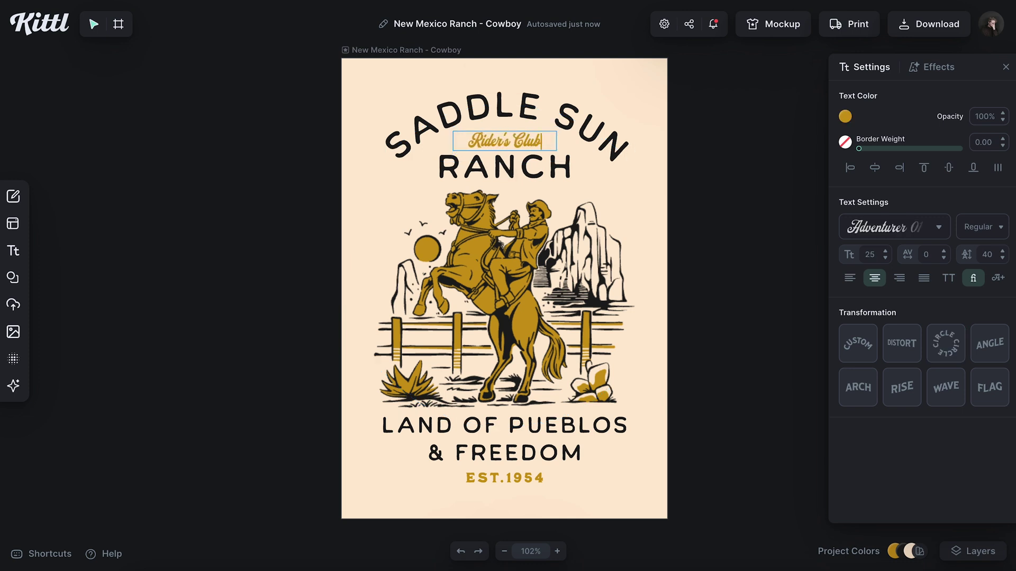
key("Escape")
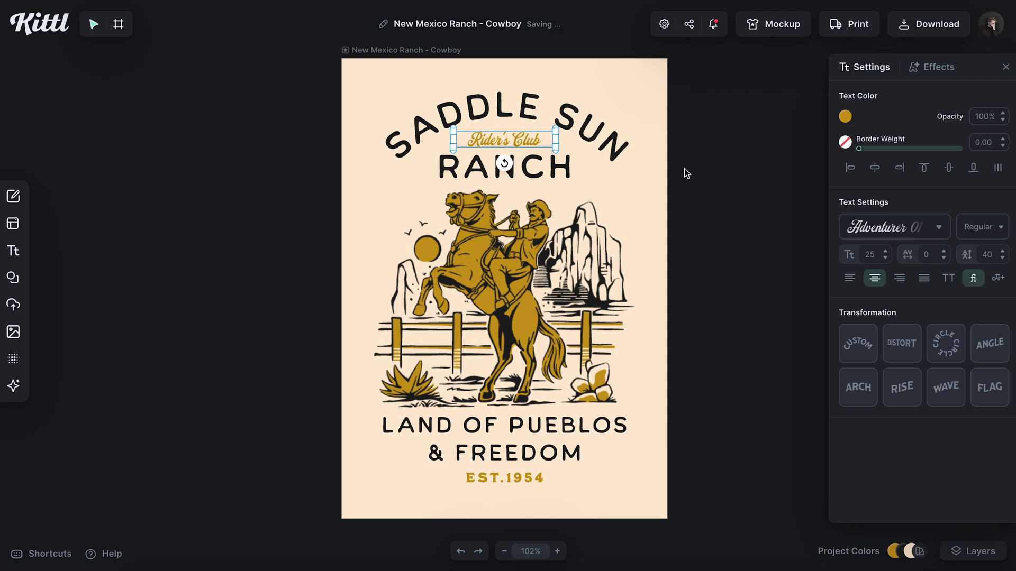
left_click(682, 170)
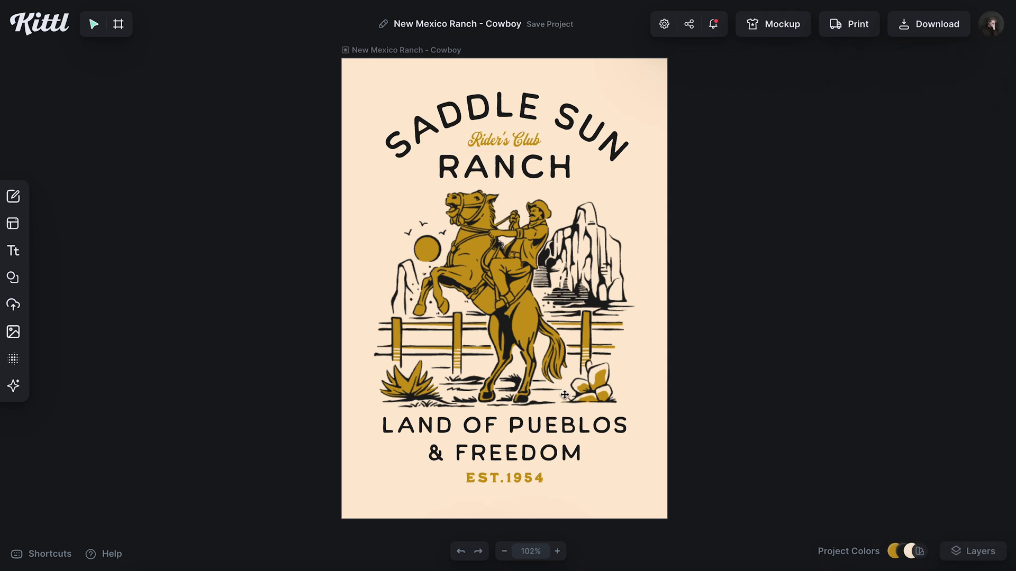
Change the gold date line below the tagline to "EST. 2024" and widen its text box to fit one line.
double_click(521, 479)
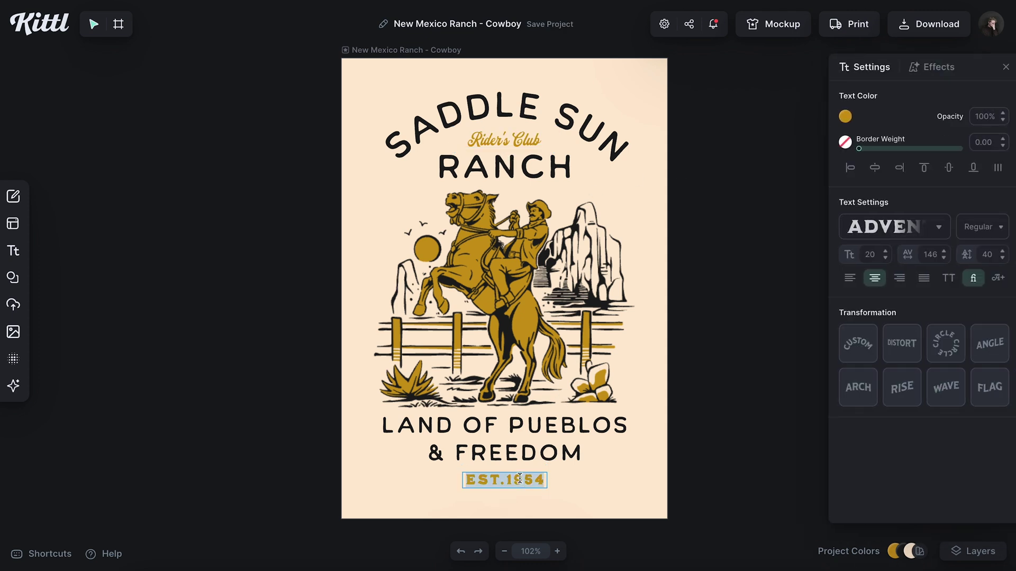
type("EST. 2")
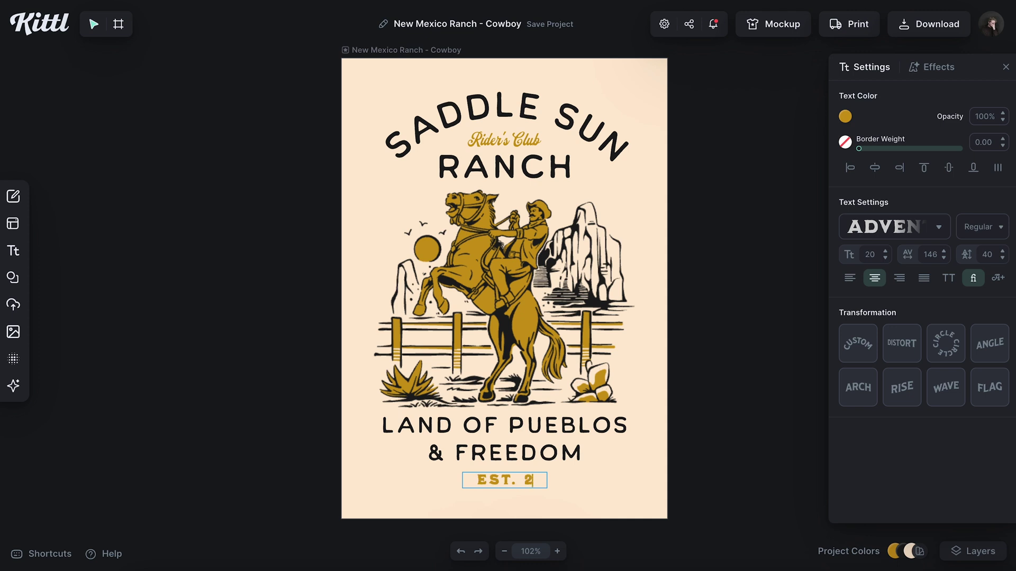
type("024")
key("Escape")
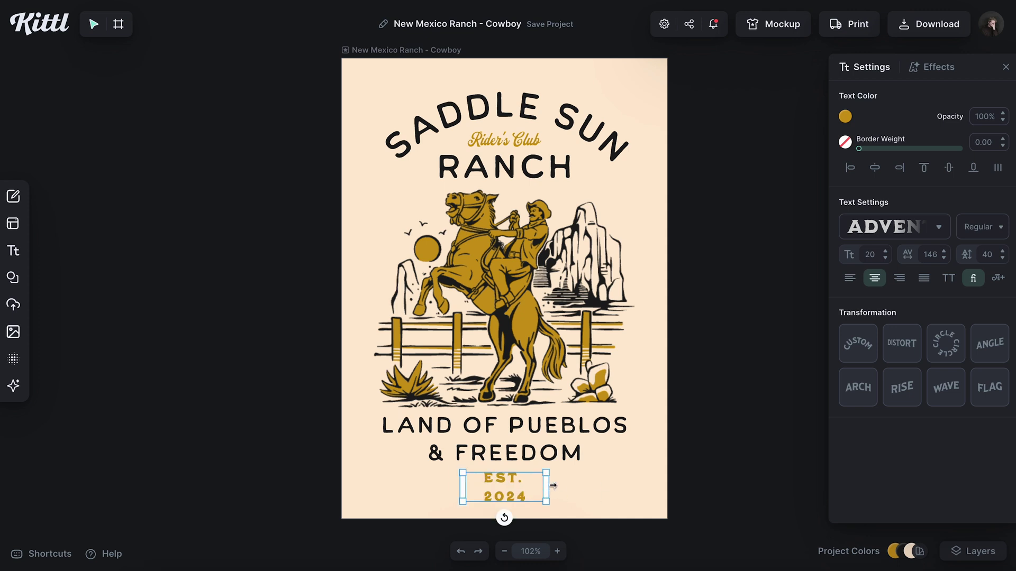
left_click_drag(553, 486, 583, 481)
left_click(580, 481)
Replace the two-line tagline below the cowboy illustration with "RIDERS OF ALL SKILL WELCOME".
double_click(553, 458)
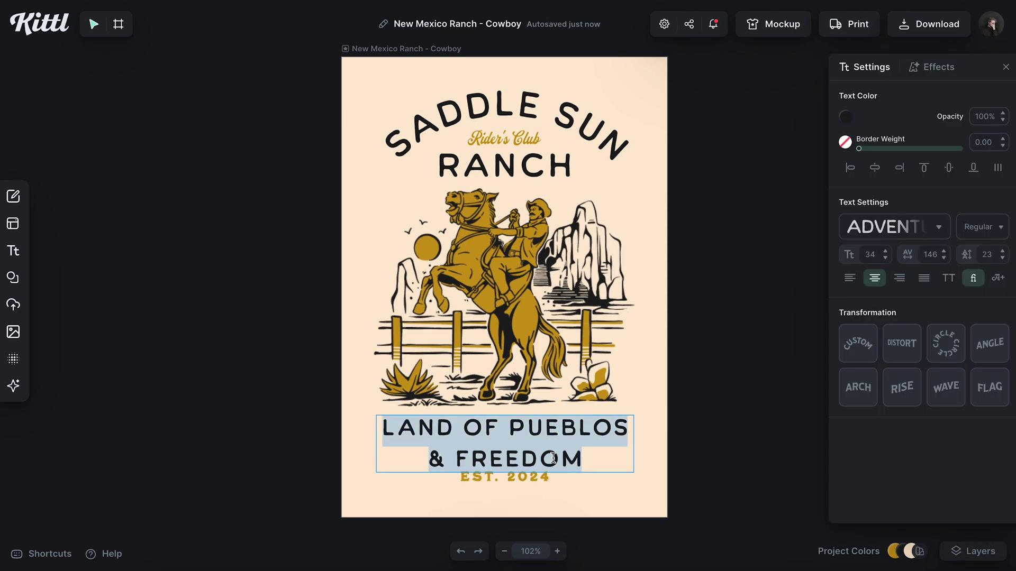
type("RIDERS")
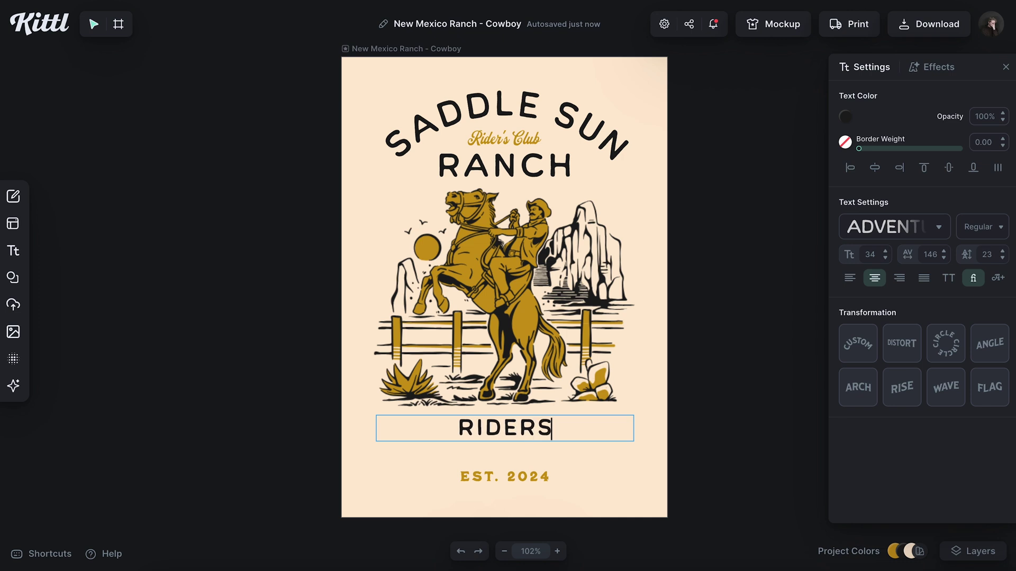
type(" OF ALL SK")
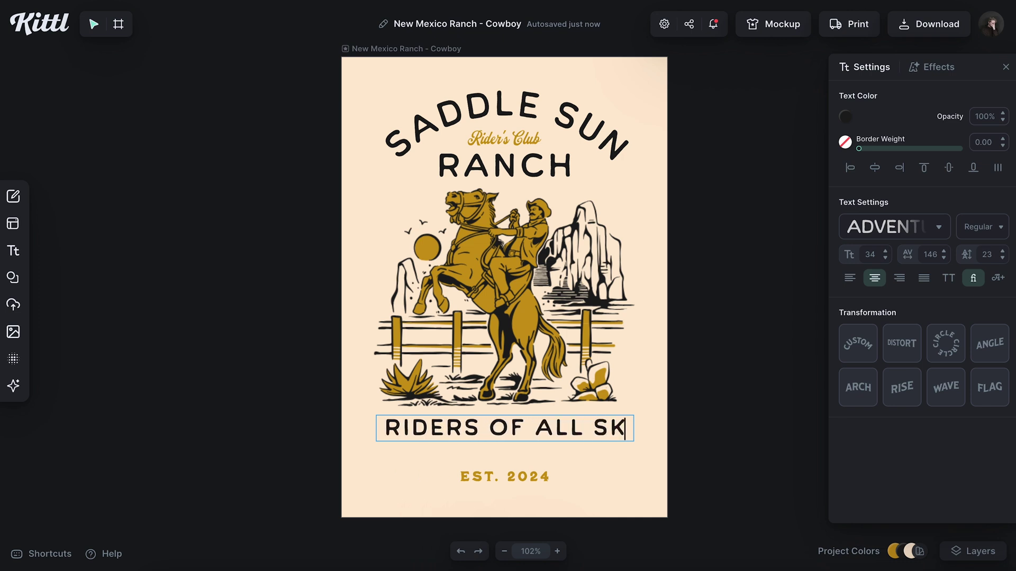
type("ILL WELCOME")
Set the line height of the whole tagline below the illustration to 0.
key("ctrl+a")
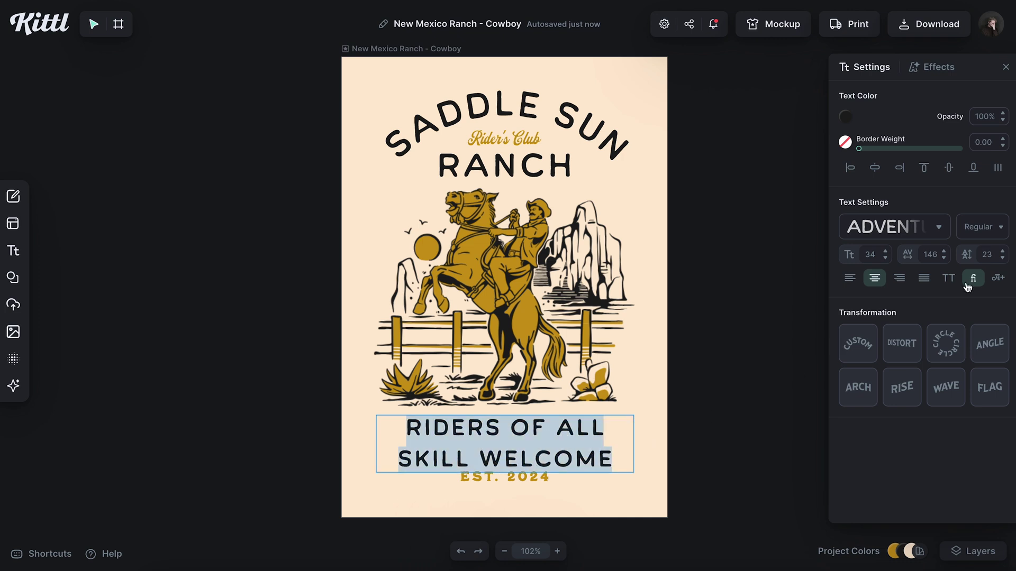
left_click(992, 255)
type("0")
key("Return")
left_click(666, 364)
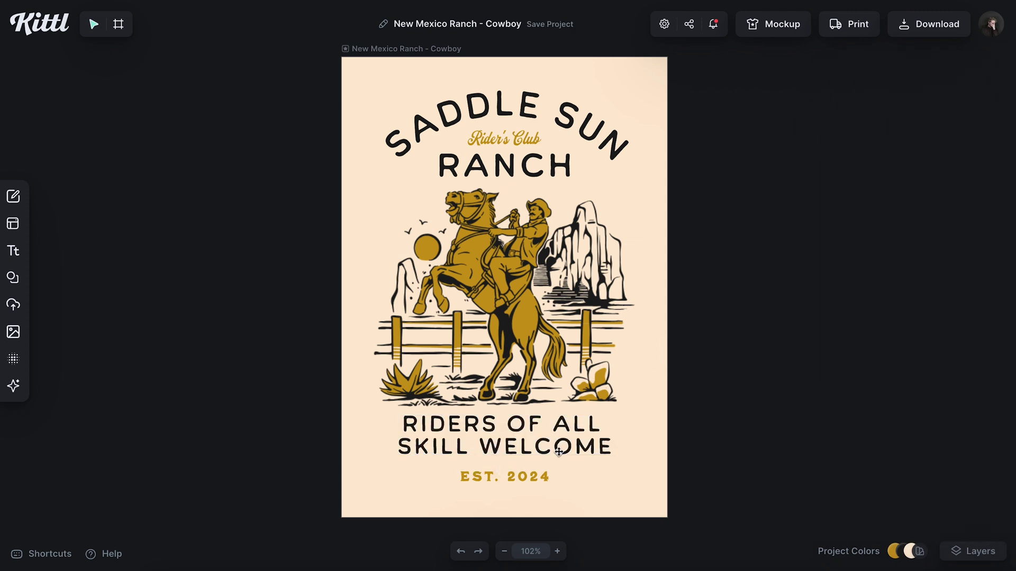
Scale down the tagline and move the gold "EST. 2024" line up close beneath it.
left_click(559, 453)
left_click_drag(633, 455, 598, 448)
left_click_drag(527, 473, 528, 460)
left_click(550, 447)
Select all texts together with the illustration and center them vertically on the artboard.
left_click_drag(697, 486, 329, 121)
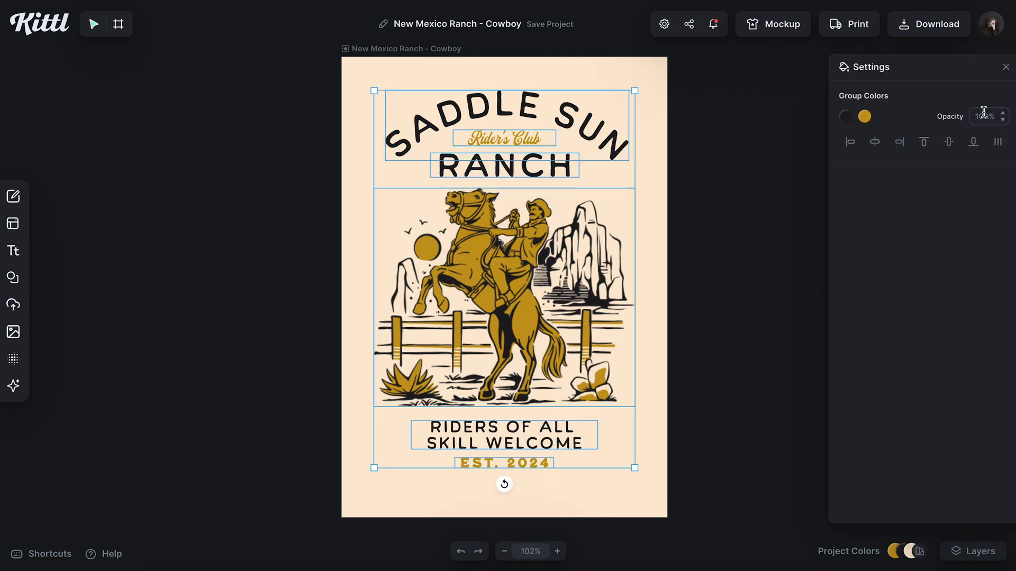
left_click(948, 141)
left_click(776, 198)
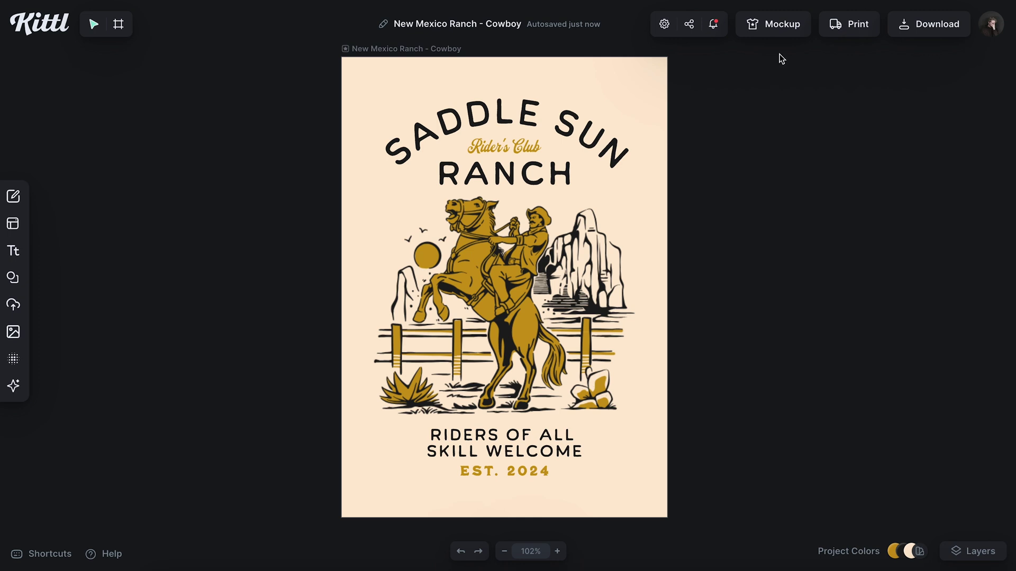
Preview the design as a mockup on the T-shirt photo of a man seen from behind with hands in his pockets.
left_click(780, 33)
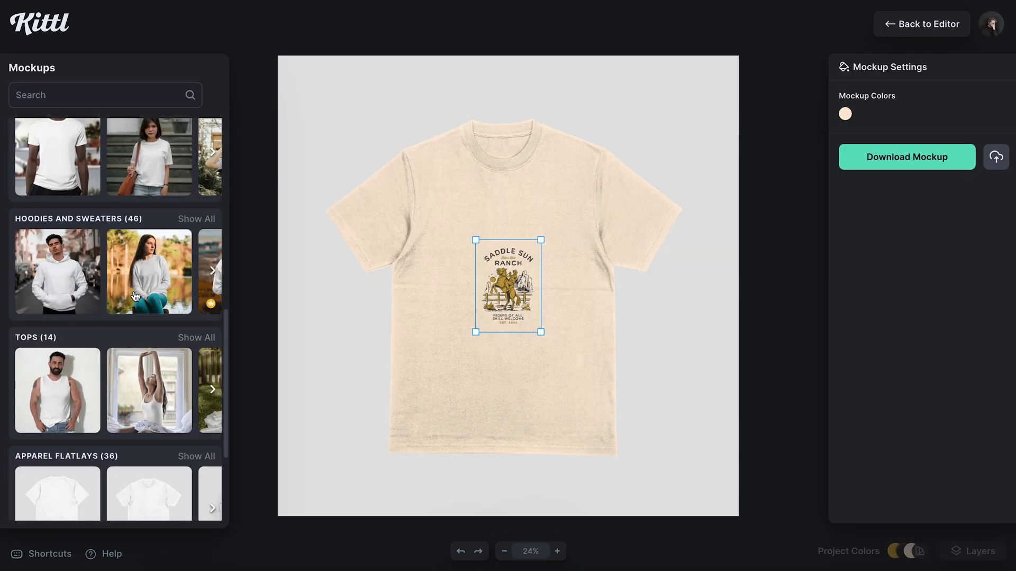
scroll(136, 296, "up", 3)
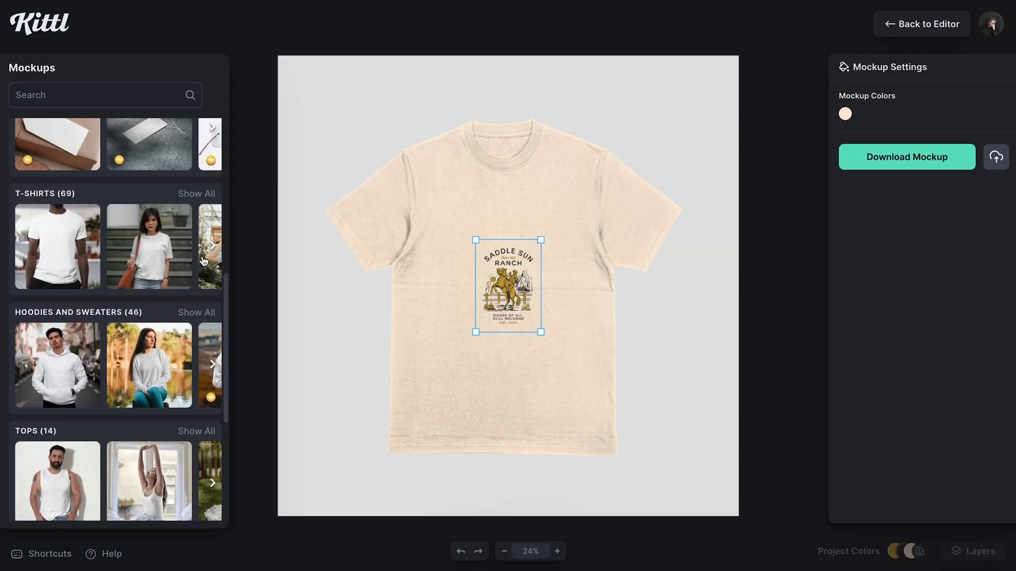
left_click(212, 248)
left_click(211, 247)
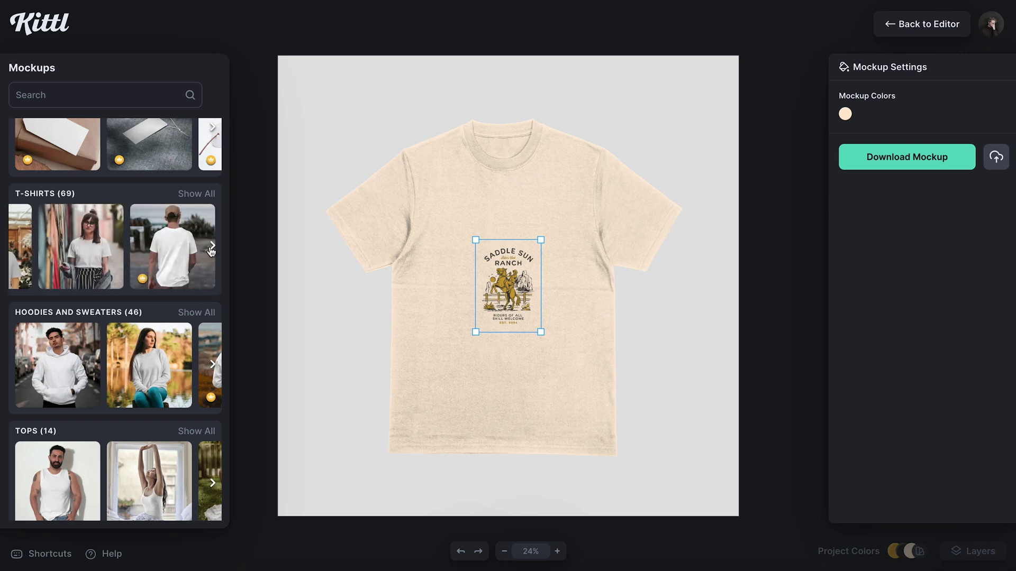
left_click(19, 249)
left_click(19, 248)
left_click(85, 250)
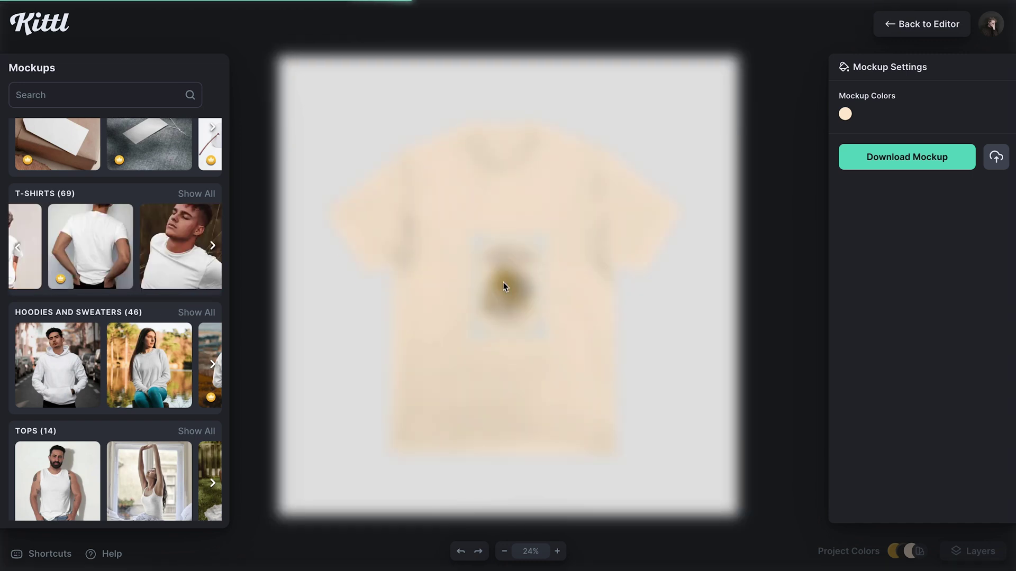
Resize the design to fill the back of the mockup shirt and shift it slightly toward the upper center.
left_click_drag(634, 443, 630, 439)
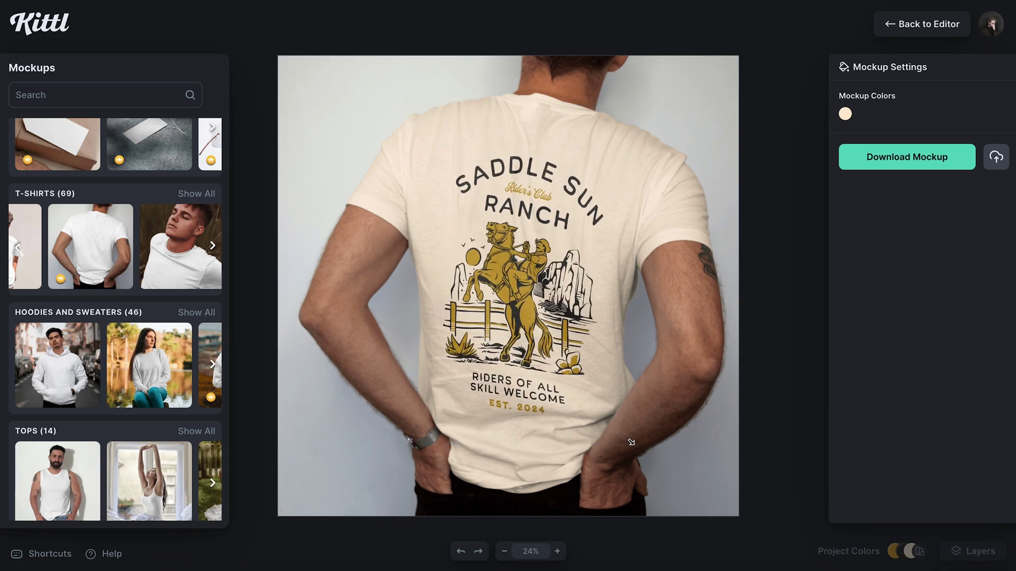
left_click_drag(517, 289, 507, 280)
left_click(762, 248)
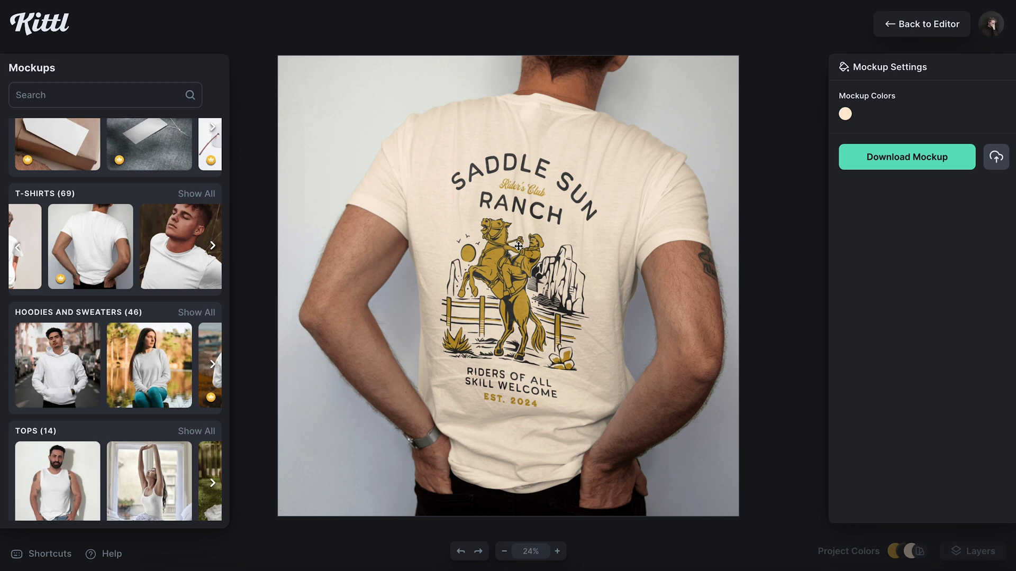
Return to the editor and duplicate the Saddle Sun Ranch artboard.
left_click(942, 31)
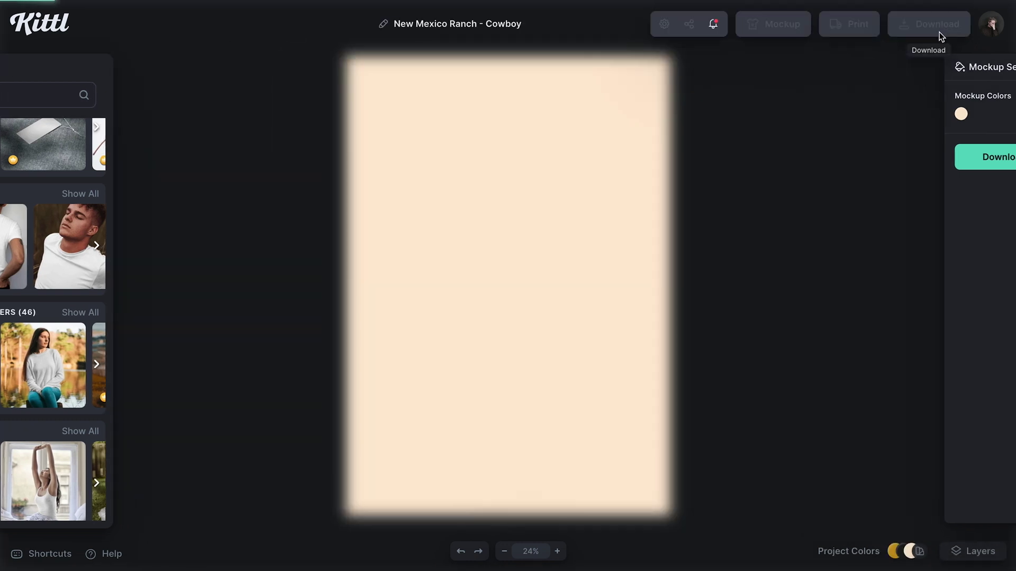
left_click(319, 50)
key("ctrl+d")
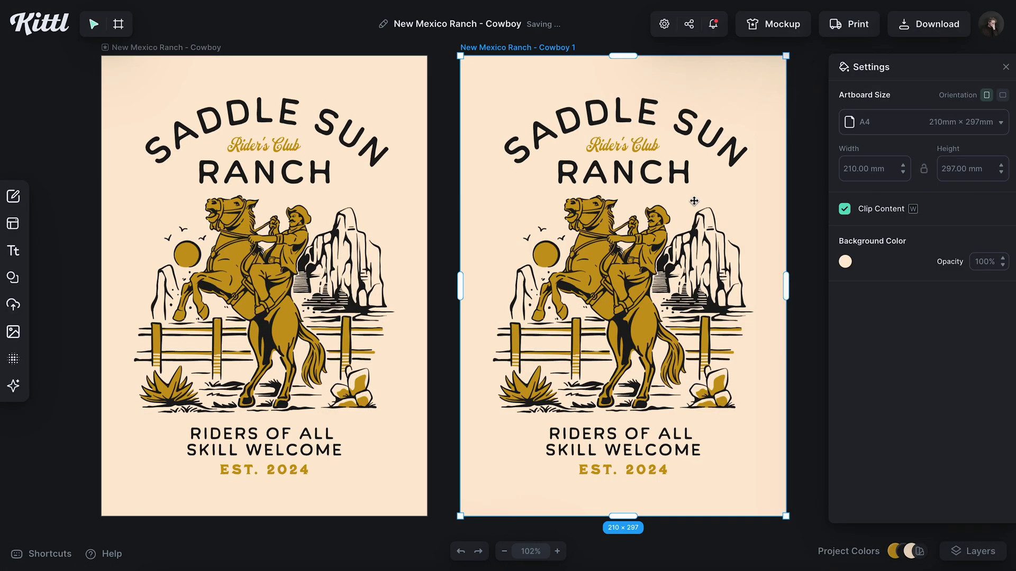
Delete the cowboy illustration, the tagline and the date line from the duplicated artboard.
left_click_drag(810, 483, 519, 236)
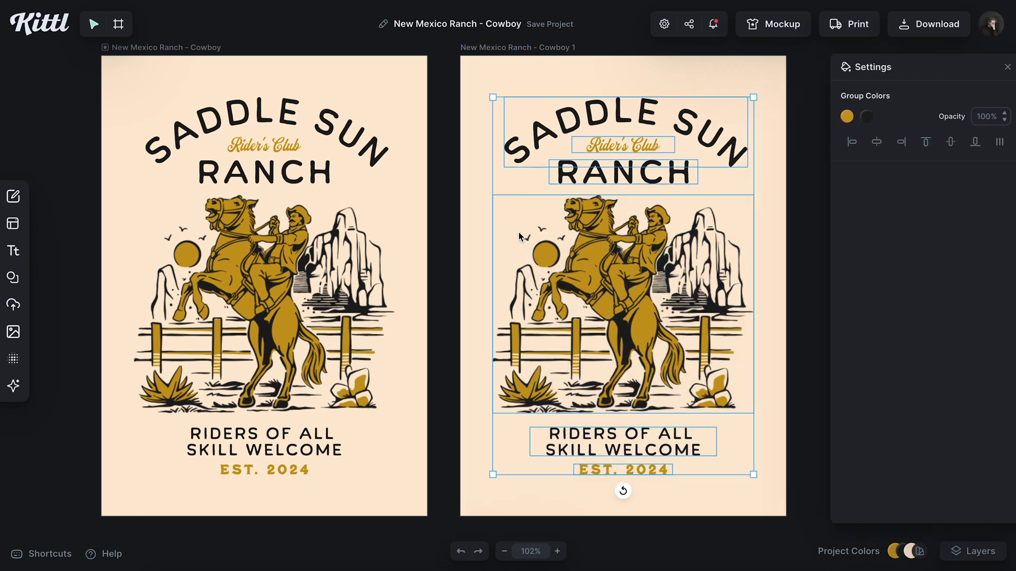
key("Escape")
left_click_drag(862, 504, 535, 205)
key("Delete")
Shorten the duplicated artboard to about 108 mm high so it ends just below "RANCH".
left_click(546, 57)
left_click_drag(623, 516, 607, 224)
left_click(674, 369)
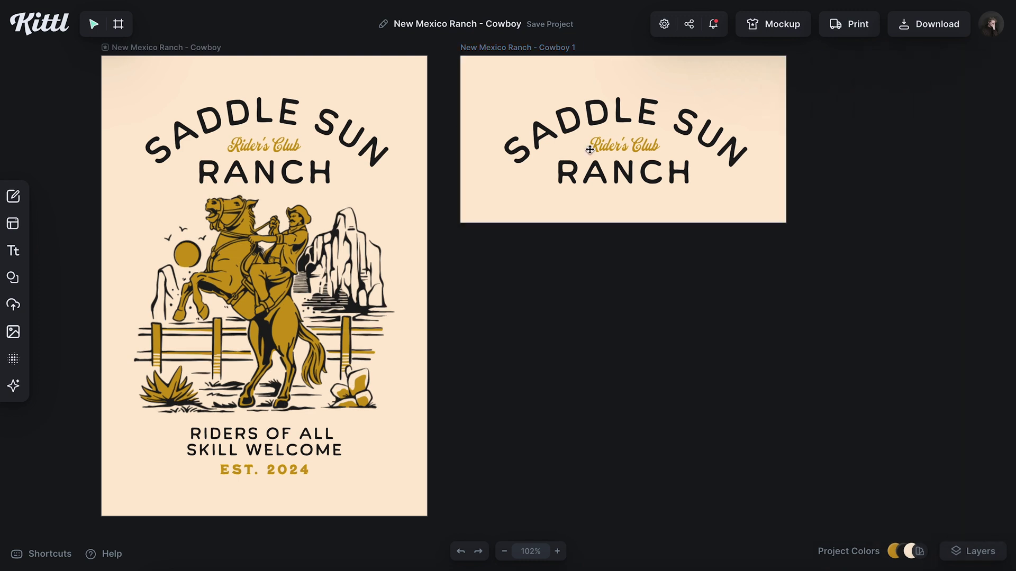
Move the three headline texts together to the middle of the shortened artboard.
scroll(631, 164, "right", 1)
scroll(630, 164, "up", 1)
left_click_drag(627, 291, 536, 103)
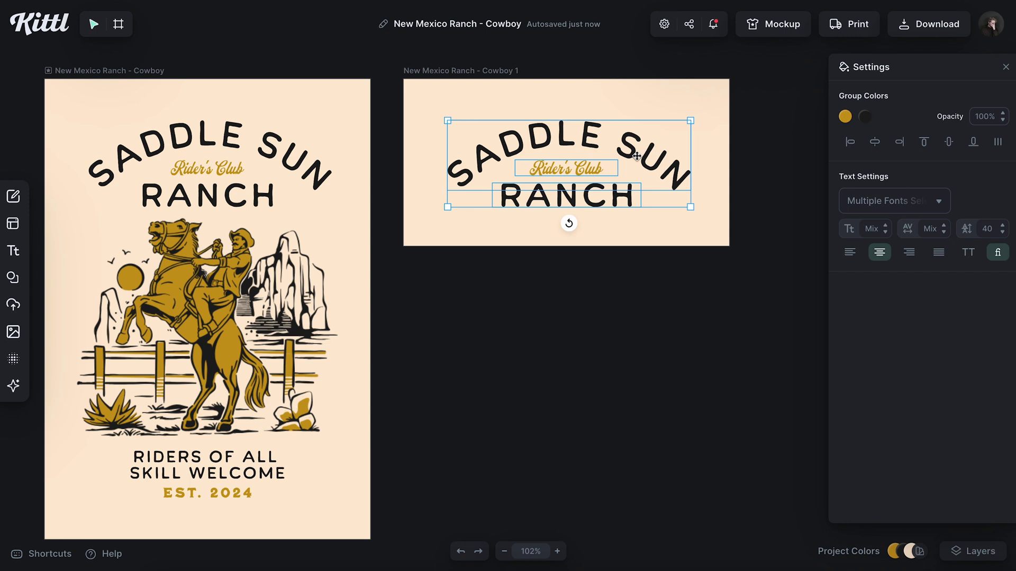
left_click(518, 89)
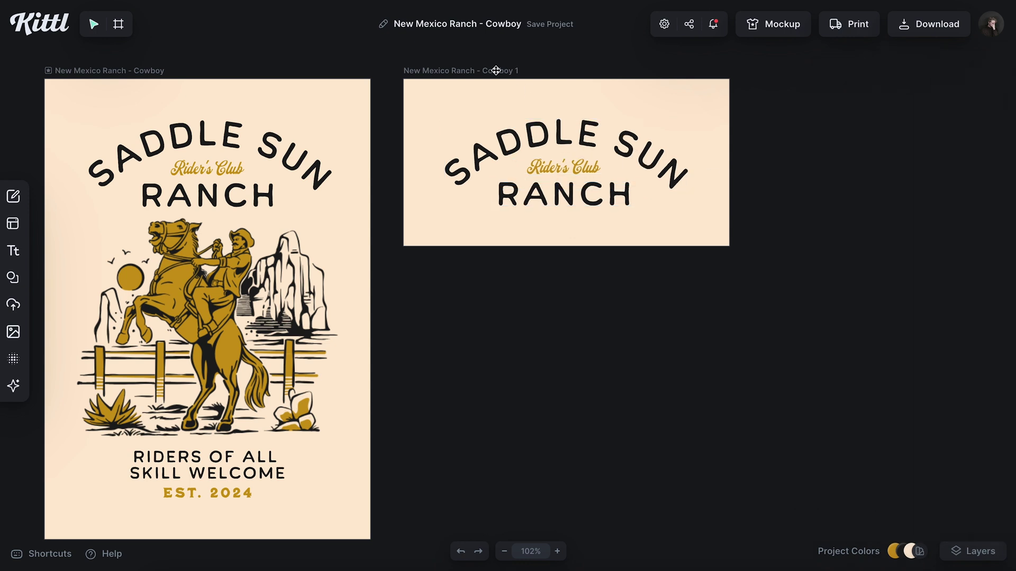
Show the small logo artboard on the bearded man's T-shirt mockup and place it on the chest at the wearer's heart side.
left_click(496, 70)
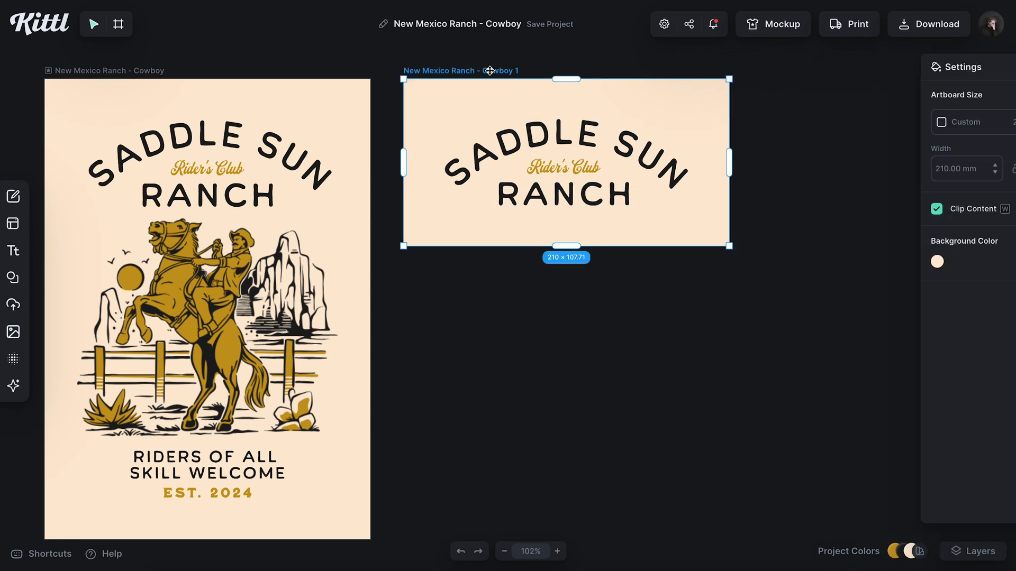
left_click(769, 24)
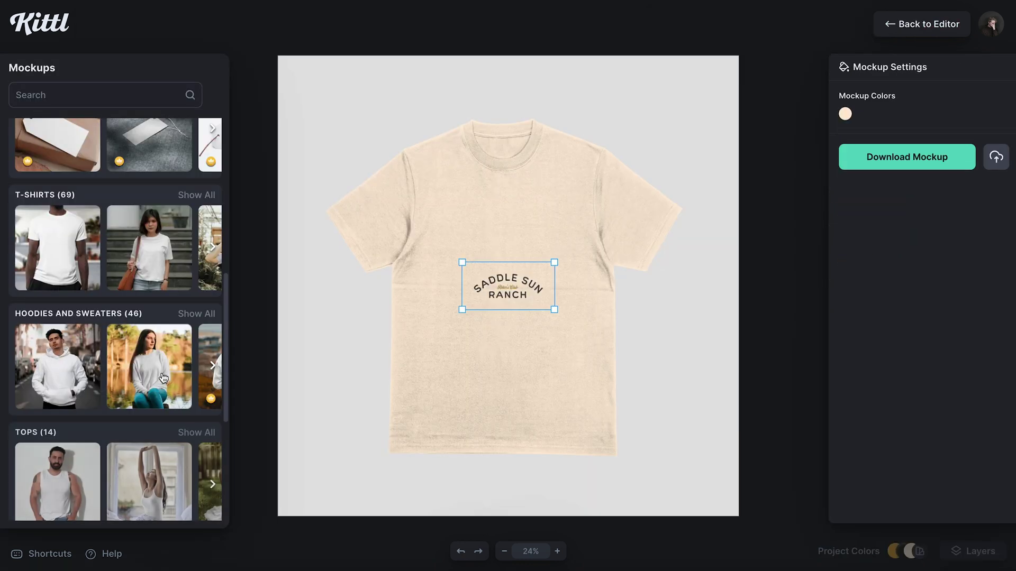
left_click(214, 250)
left_click(215, 251)
left_click(214, 251)
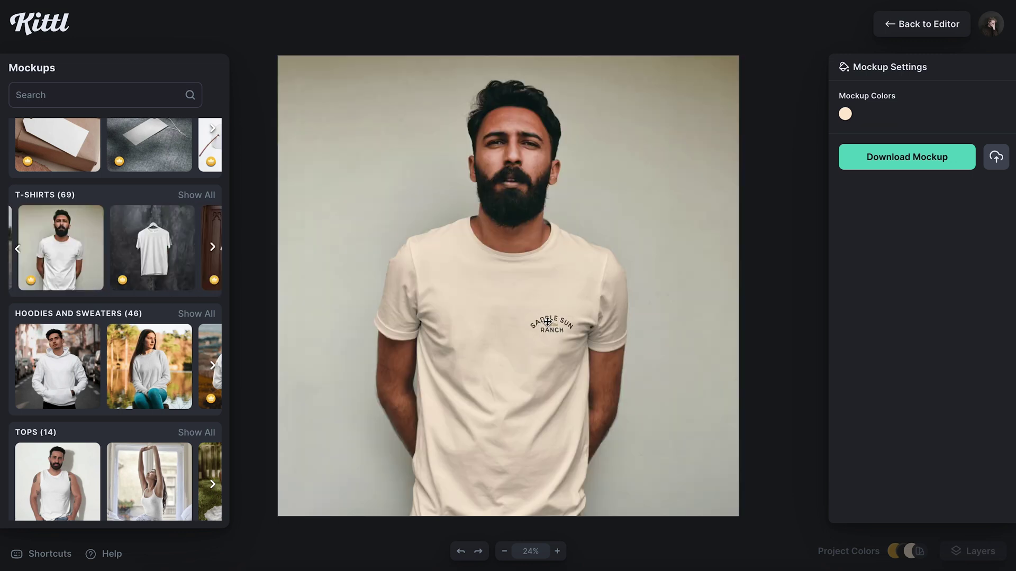
left_click_drag(548, 322, 547, 319)
left_click(602, 264)
Switch to the headpiece mockup of a man holding a cap, then scale the logo down and center it on the cap's front.
scroll(141, 345, "down", 20)
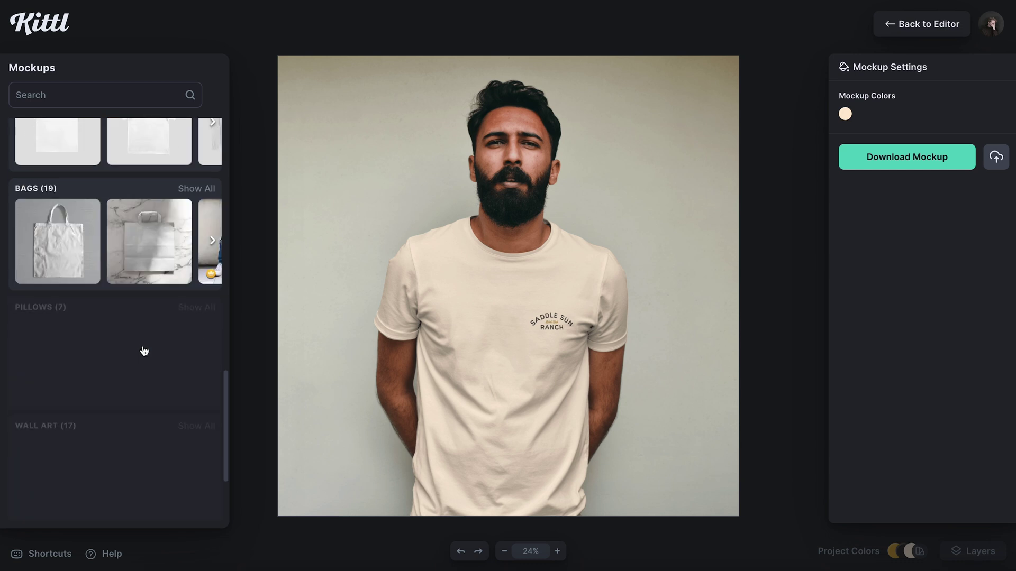
scroll(141, 345, "down", 15)
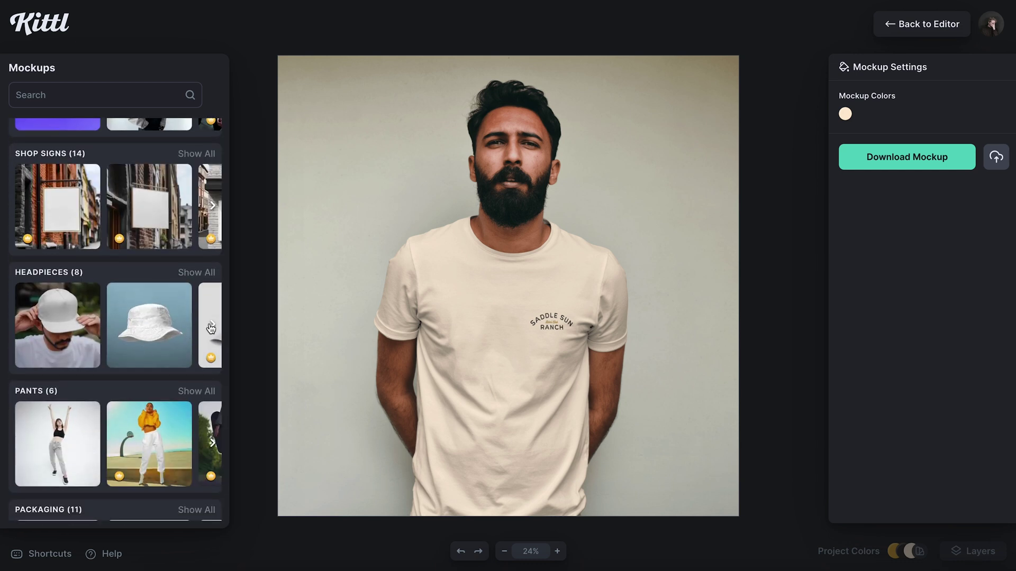
left_click(212, 325)
left_click(211, 326)
left_click(212, 328)
left_click(20, 328)
left_click(20, 328)
left_click(20, 328)
left_click(59, 328)
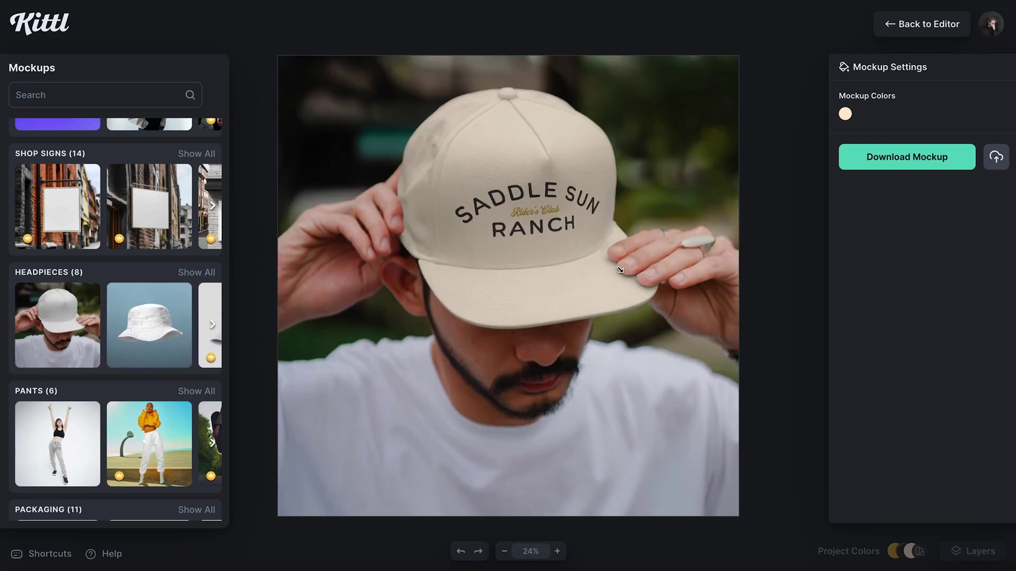
left_click_drag(590, 252, 545, 233)
left_click_drag(445, 145, 538, 250)
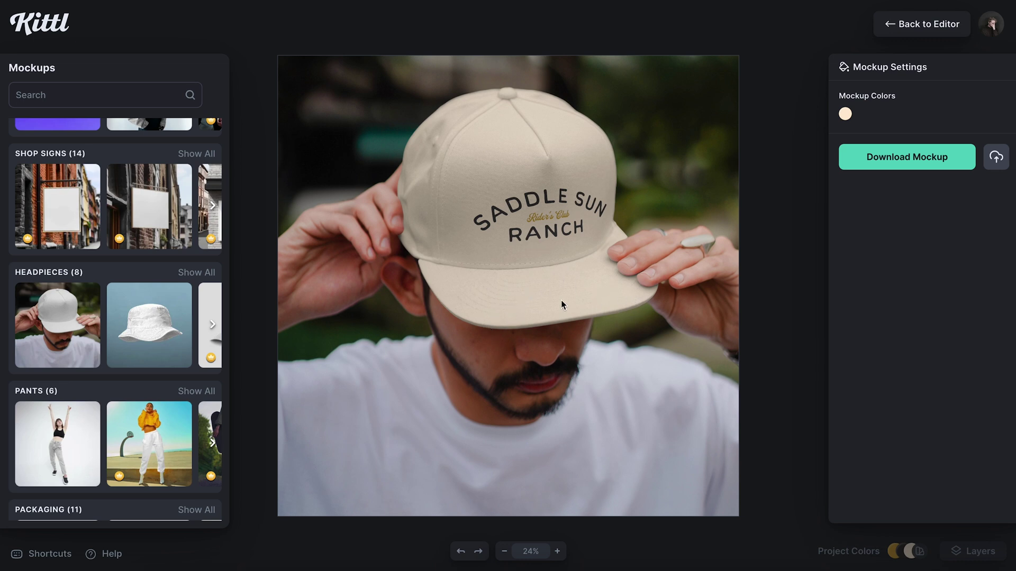
Leave the mockup view, browse the western T-shirt templates and open the "Elegance" eagle template.
left_click(918, 25)
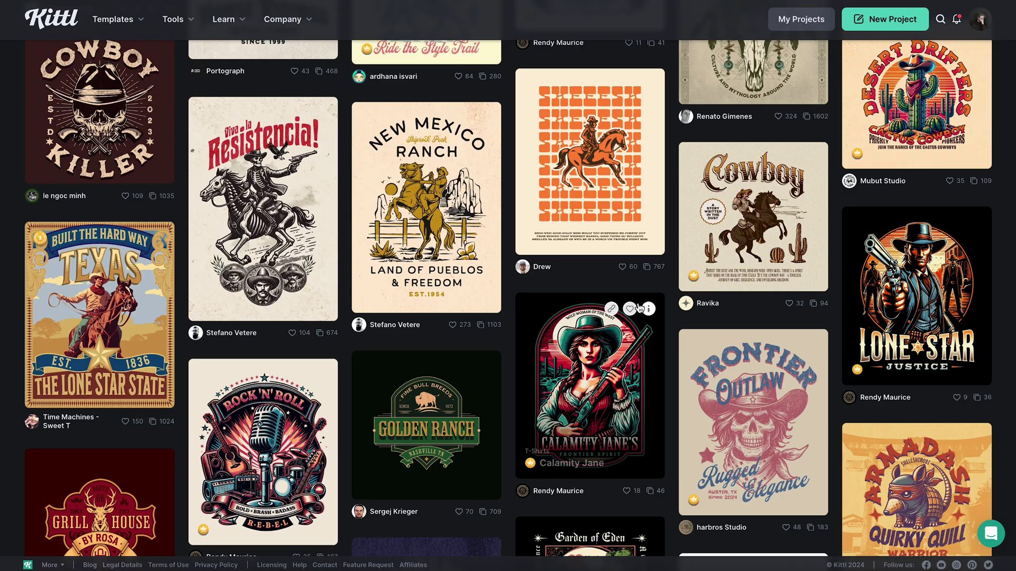
scroll(540, 320, "down", 3)
scroll(540, 320, "down", 4)
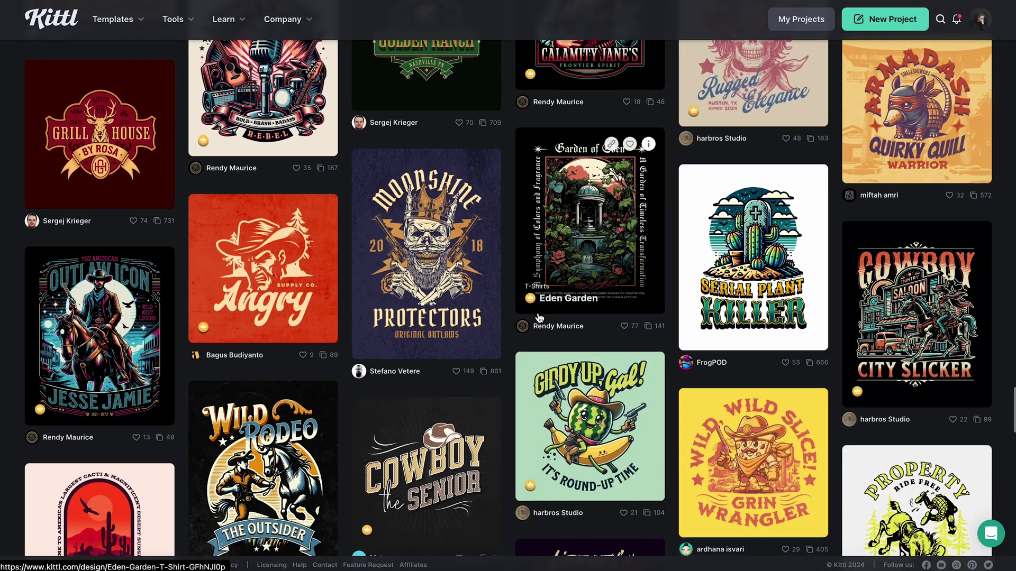
scroll(539, 320, "down", 15)
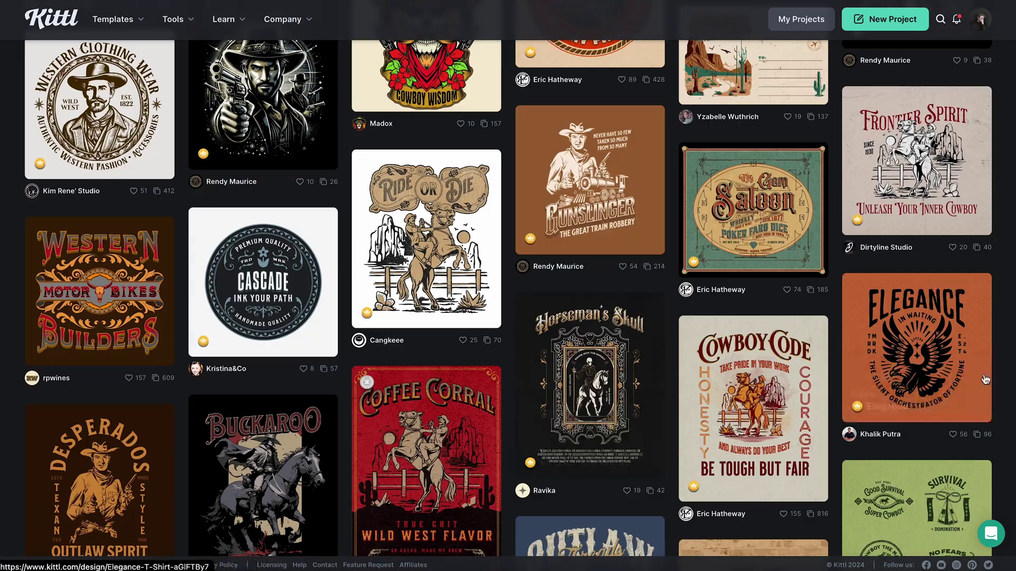
left_click(898, 355)
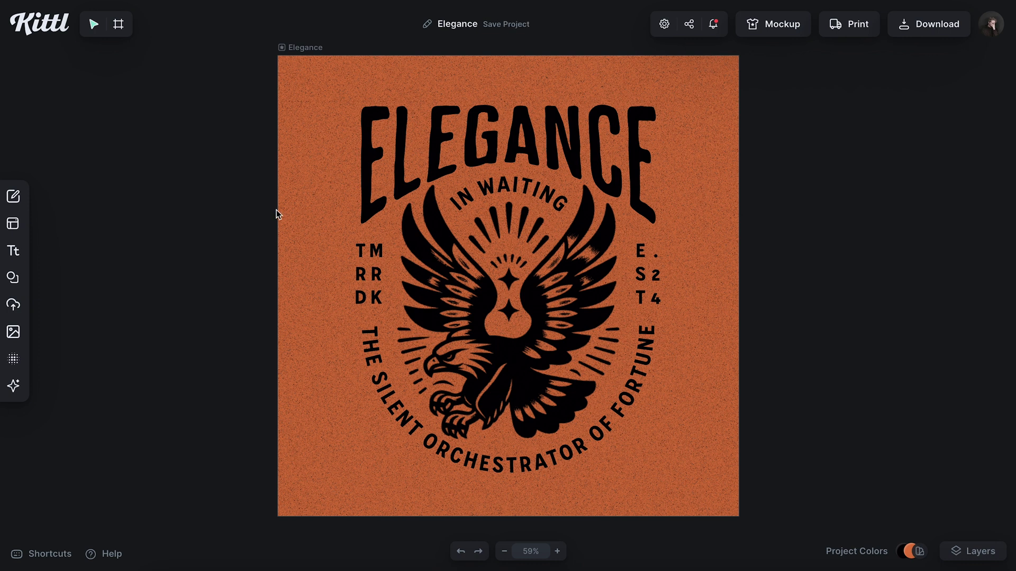
Remove the background texture from the Elegance artboard.
left_click(300, 50)
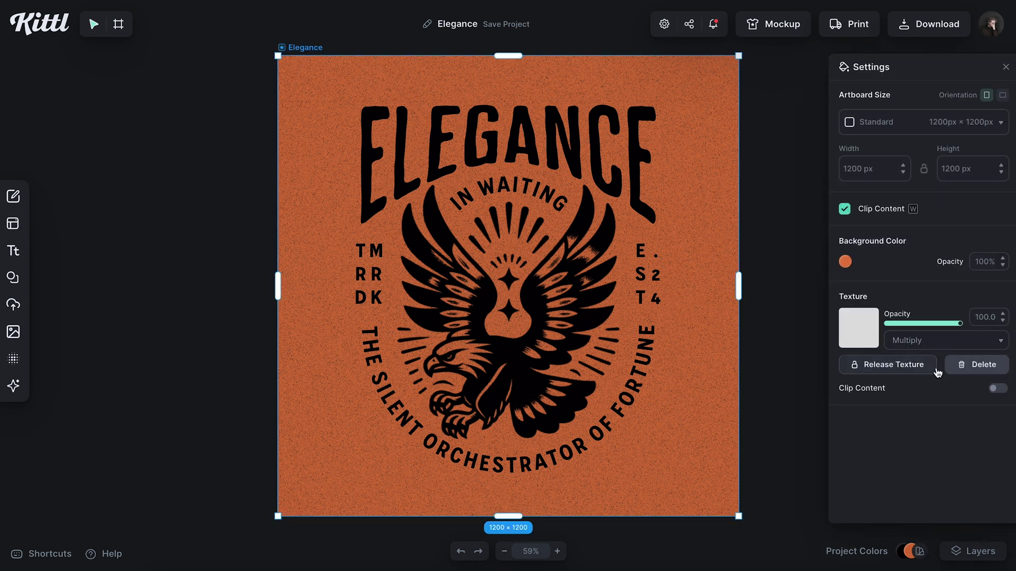
left_click(915, 370)
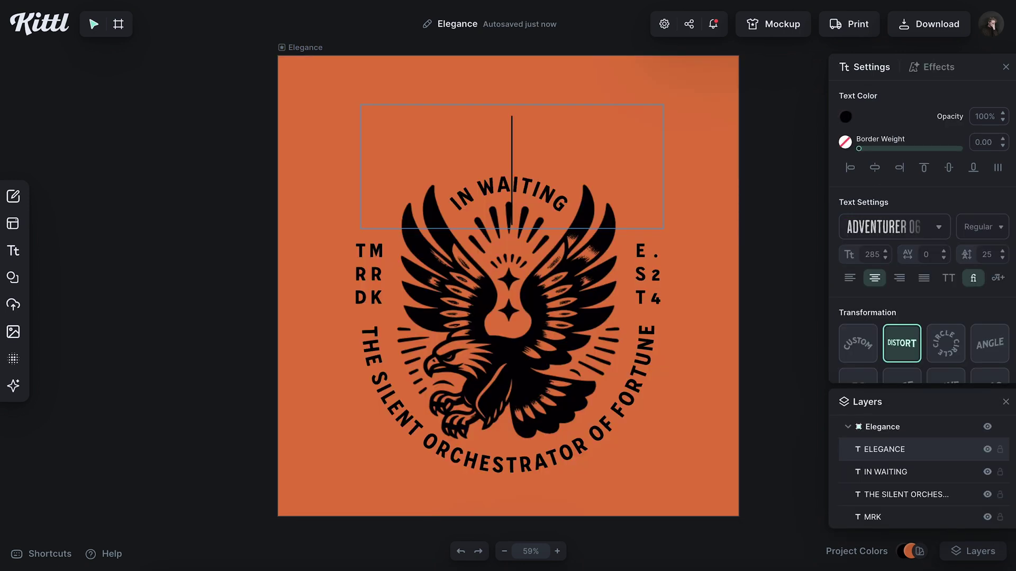
Replace the headline "ELEGANCE" with "WESTERN" and the curved "IN WAITING" text with "FLYERS CLUB".
type("WESTERN")
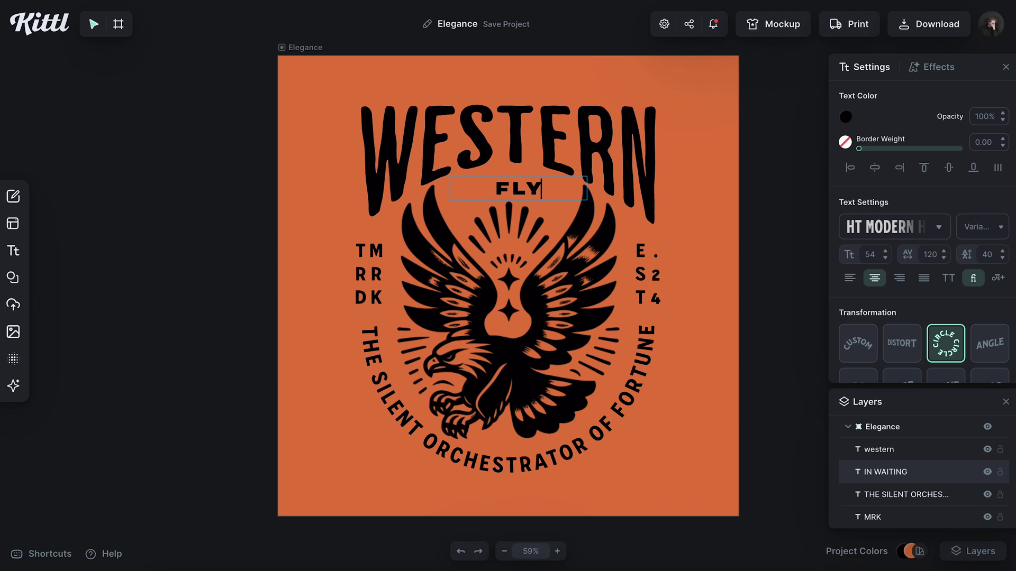
type("ERS")
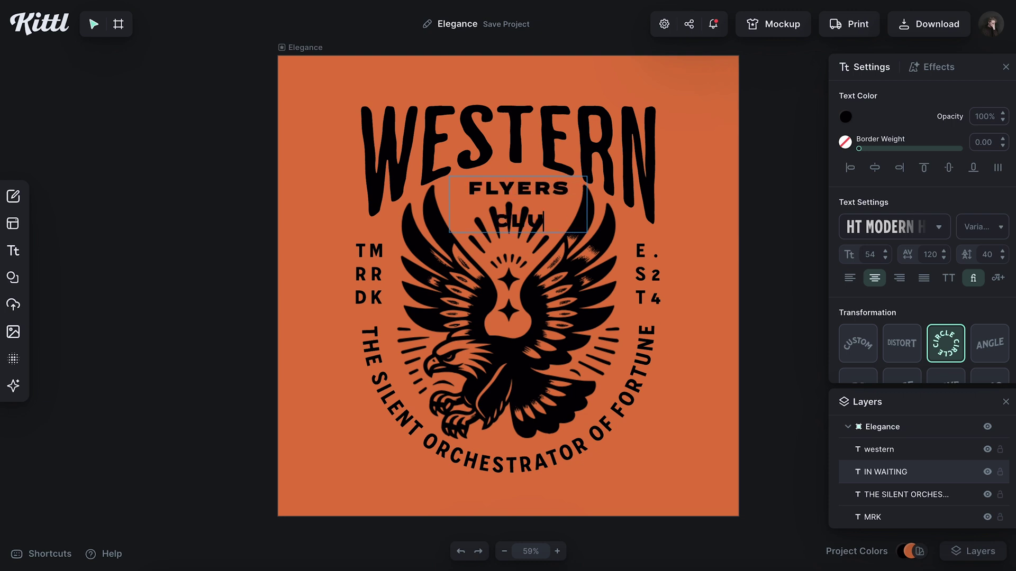
type(" CLUB")
key("Escape")
Enlarge the "WESTERN" headline slightly so it spans the outer side texts.
left_click(717, 208)
left_click(655, 221)
left_click_drag(657, 224, 661, 228)
Replace the lower curved text with "FLYING HIGH IN THE HEAT OF FREEDOM".
left_click(617, 397)
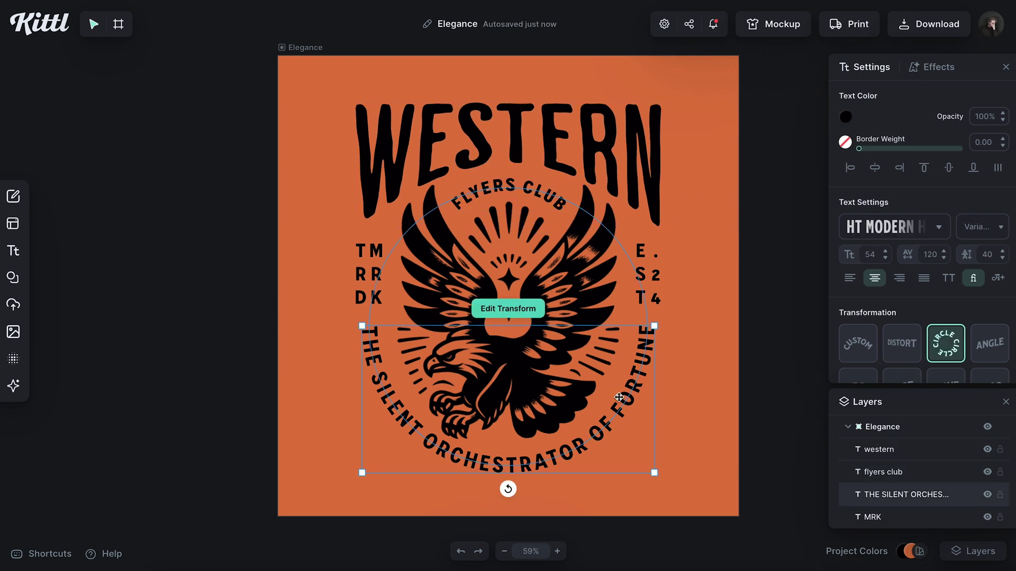
left_click(618, 397)
key("ctrl+a")
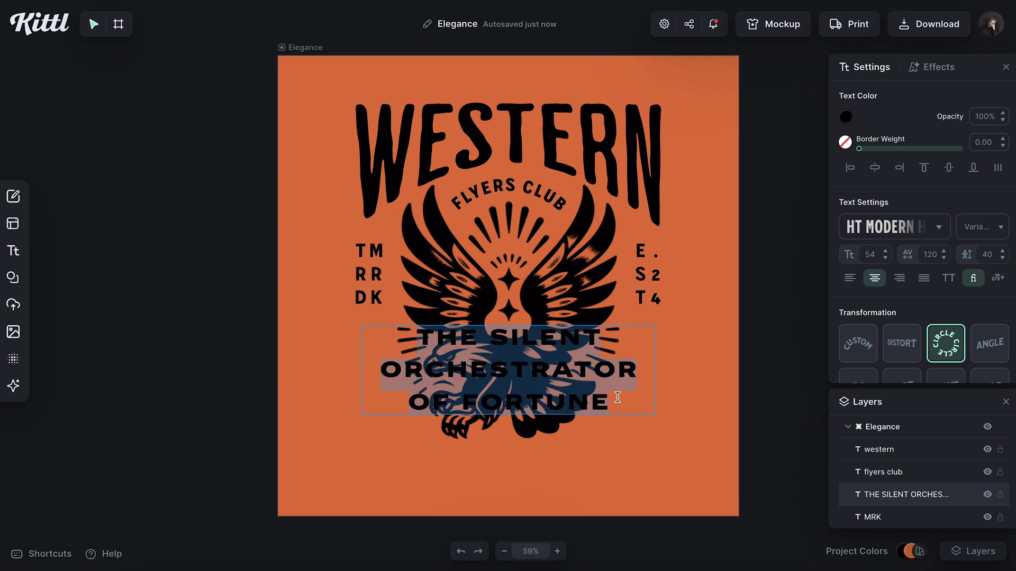
type("FLYING HIGH I")
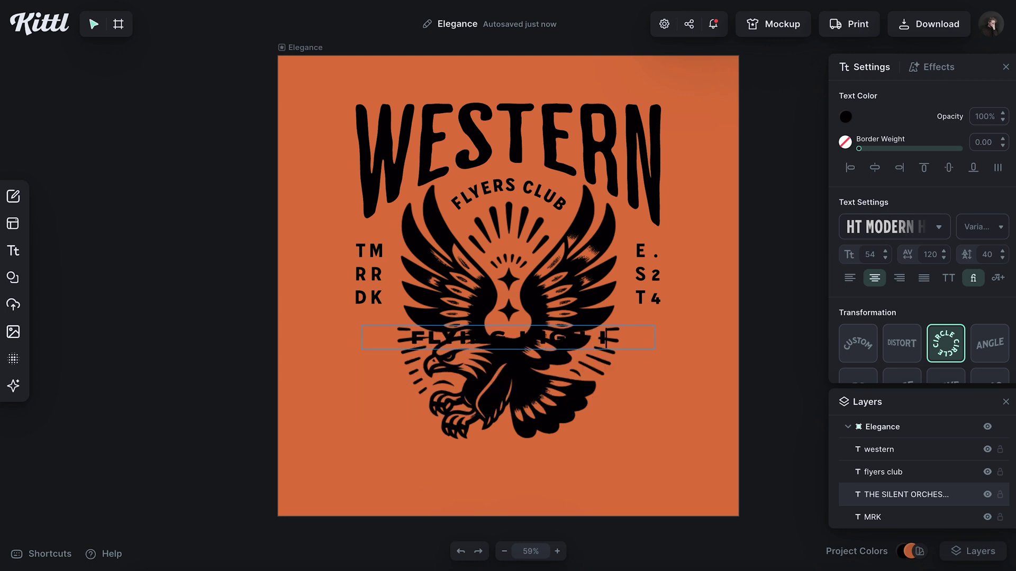
type("N THE HORIZOF FREEDOM")
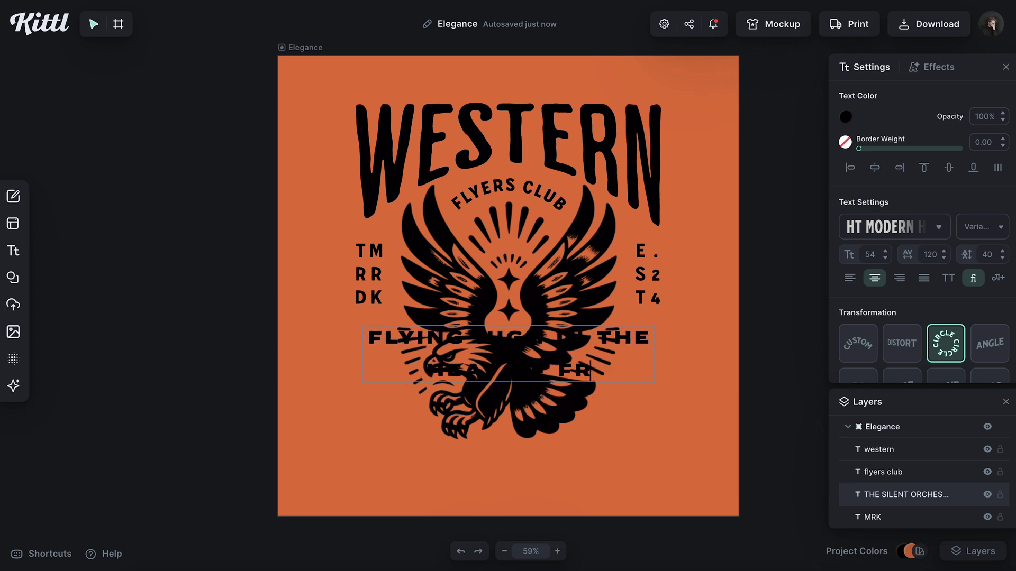
key("Escape")
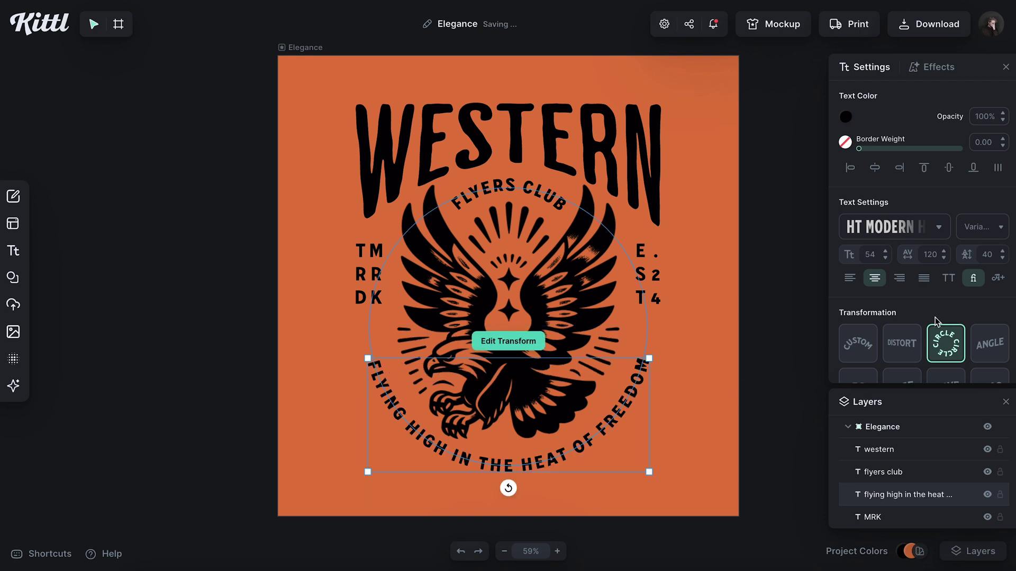
Increase the lower curved text's font size slightly so it fills the arc beneath the side texts.
left_click(885, 251)
left_click(885, 252)
left_click(885, 252)
left_click(885, 252)
left_click(885, 252)
left_click(716, 263)
Replace the two stacked letter columns beside the eagle's left wing with "FLY" and "ERS".
left_click(371, 247)
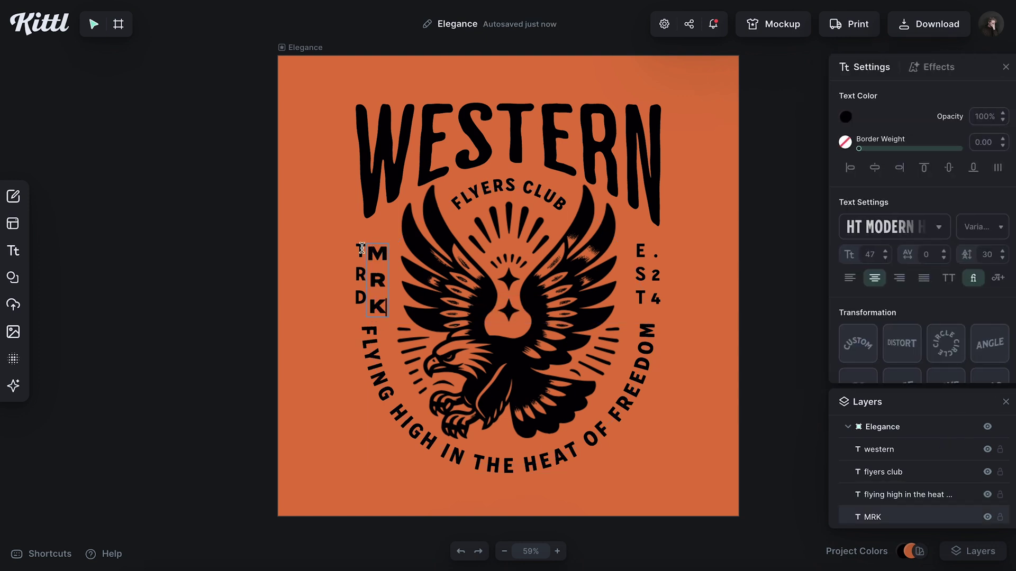
left_click(360, 249)
type("F")
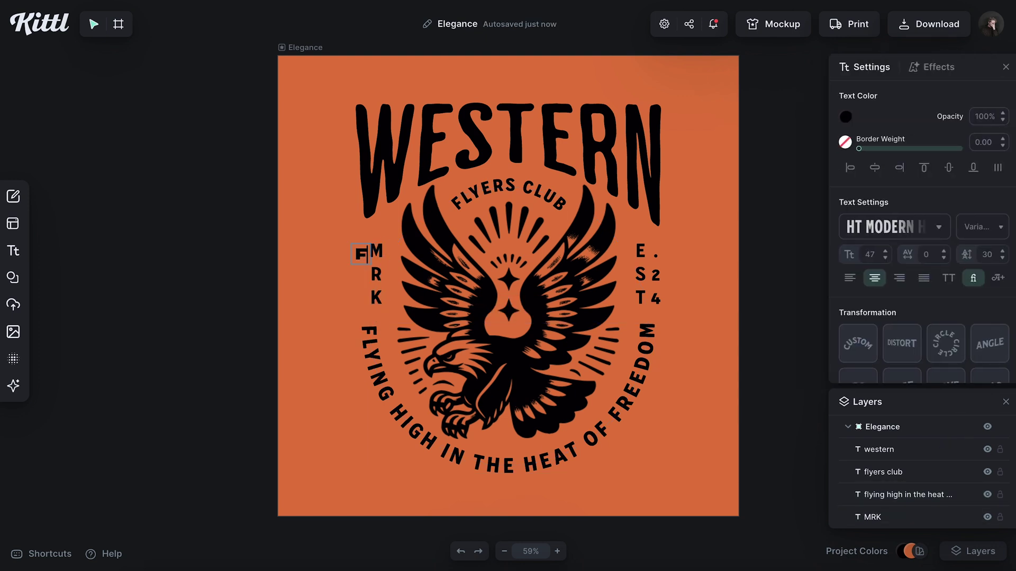
type("LY")
double_click(375, 256)
type("ERS")
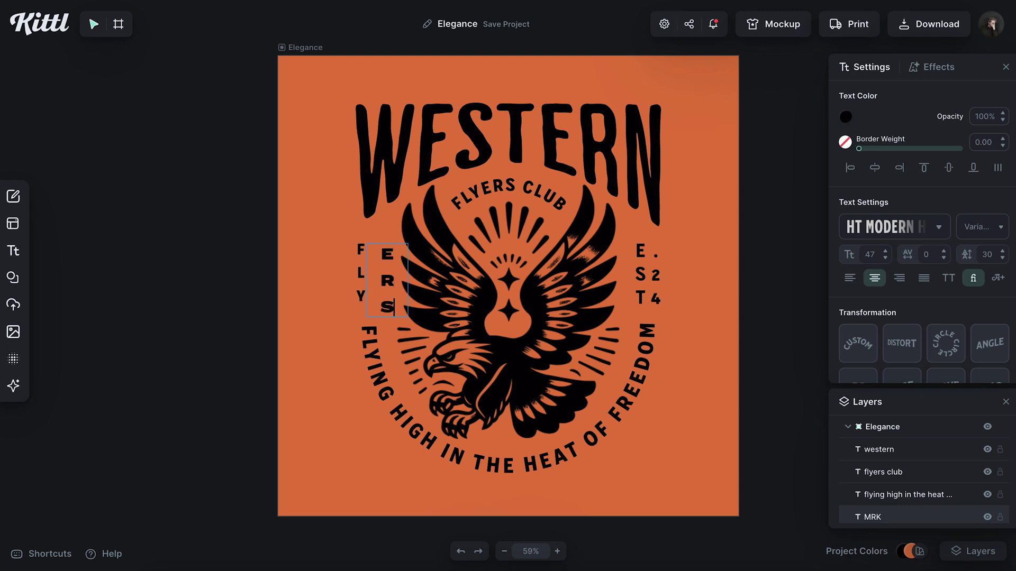
Delete the E.S.T. 24 side text and put a grouped copy of the "FLY" and "ERS" columns in its place.
left_click_drag(641, 275, 656, 274)
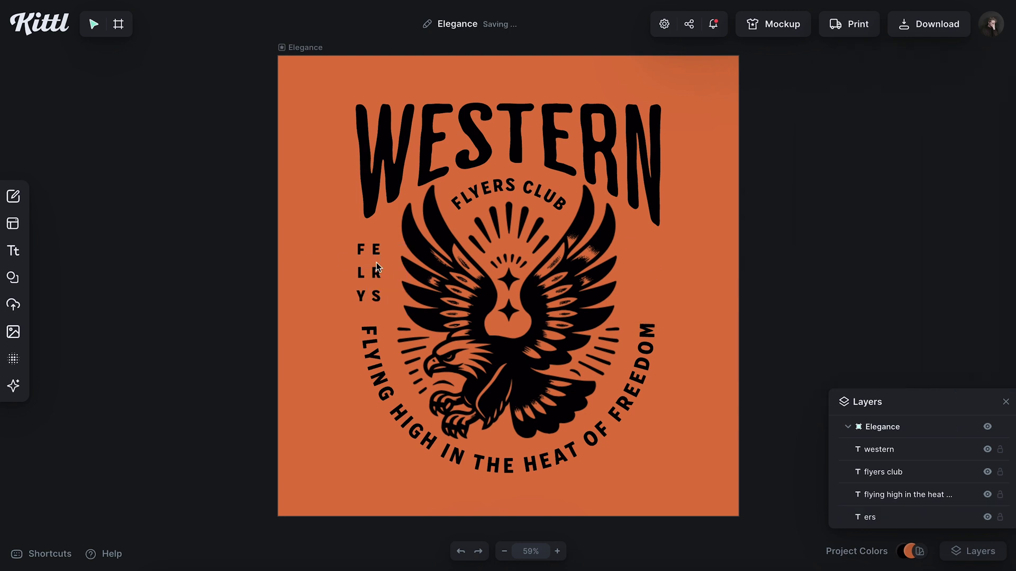
left_click(364, 266)
key("ctrl+g")
left_click_drag(359, 271, 654, 271)
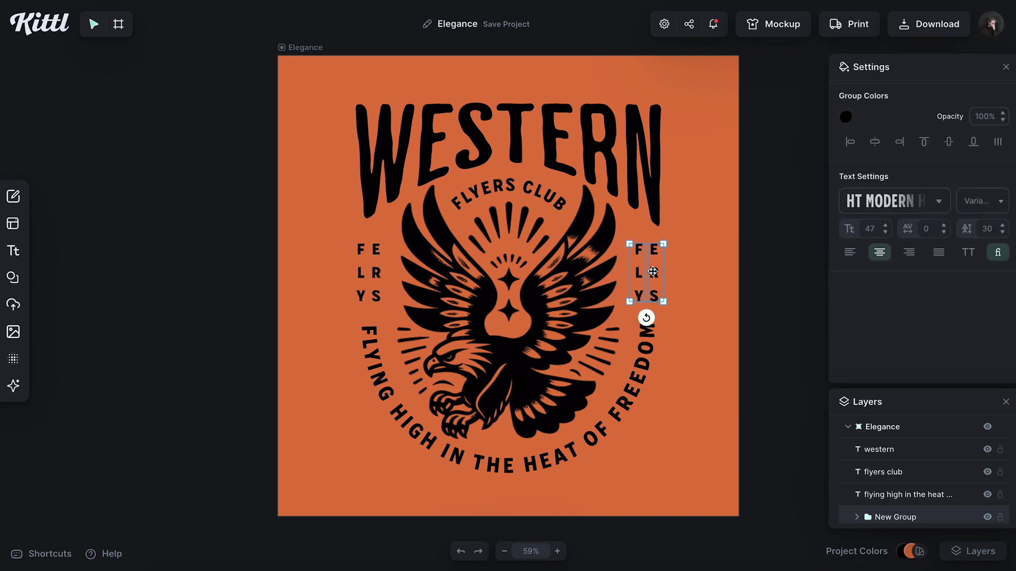
left_click(691, 258)
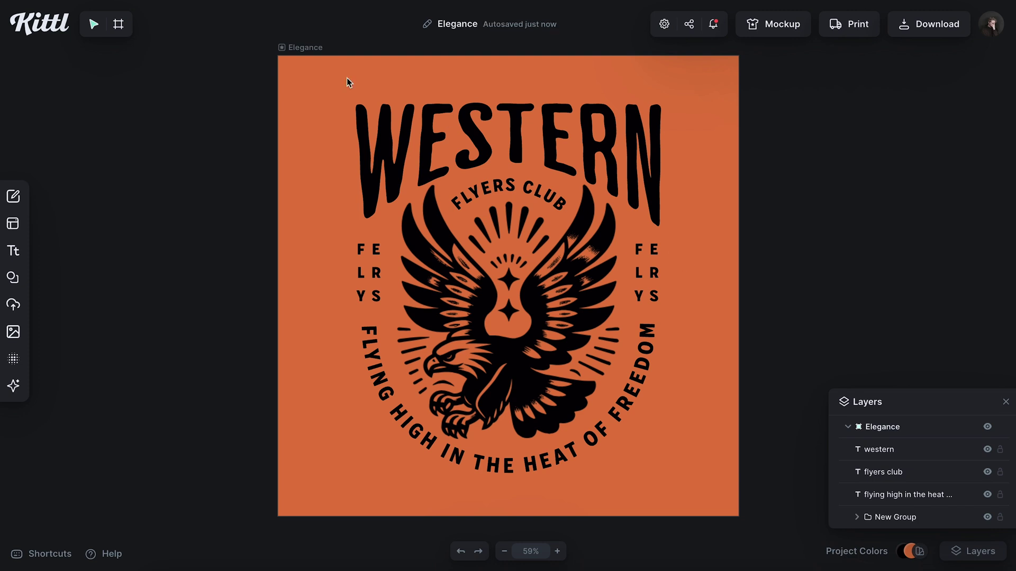
Change the Elegance artboard's background color to a muted dark brown.
left_click(301, 48)
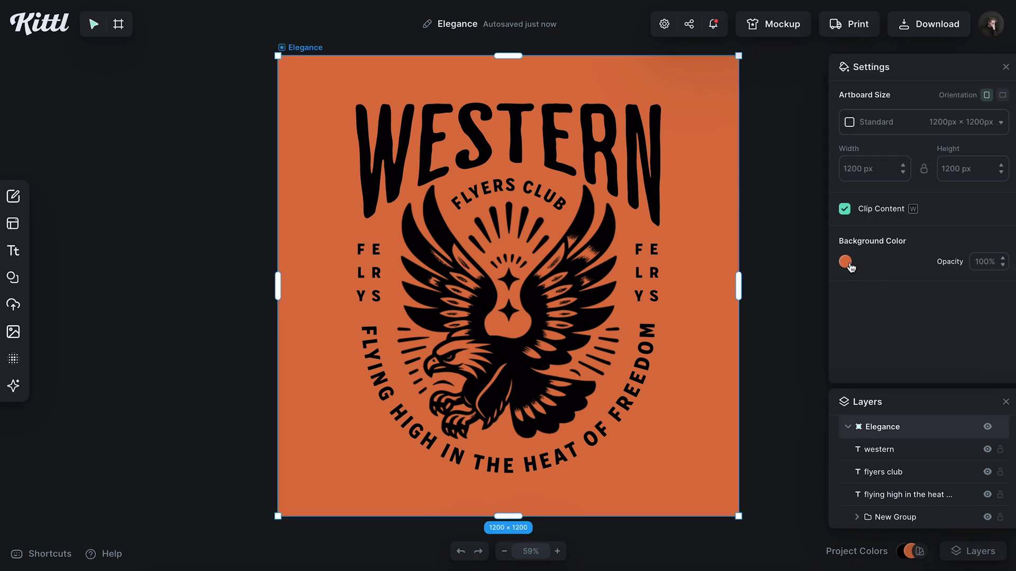
left_click(845, 261)
left_click(856, 403)
left_click(786, 448)
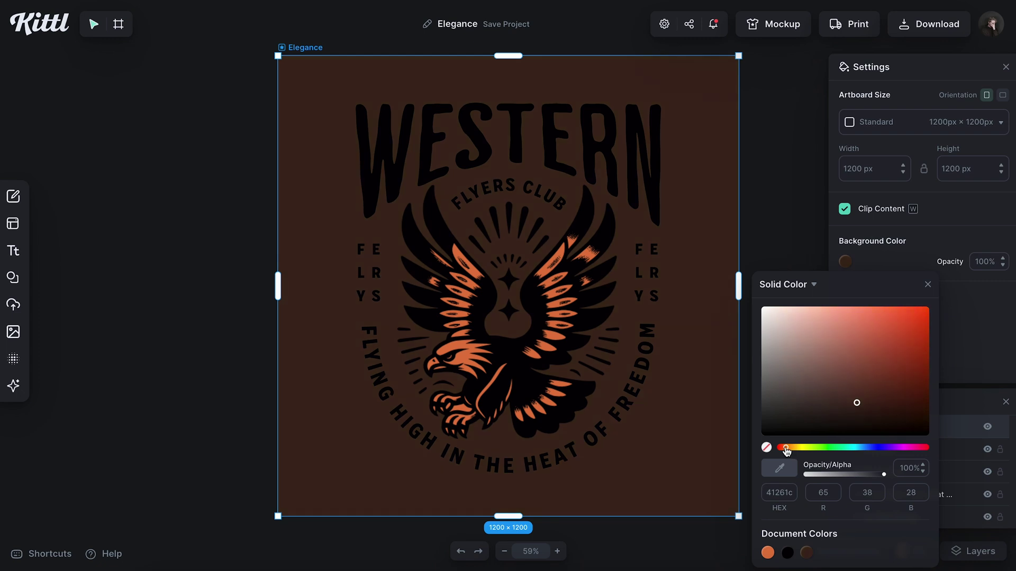
left_click(831, 407)
left_click(927, 285)
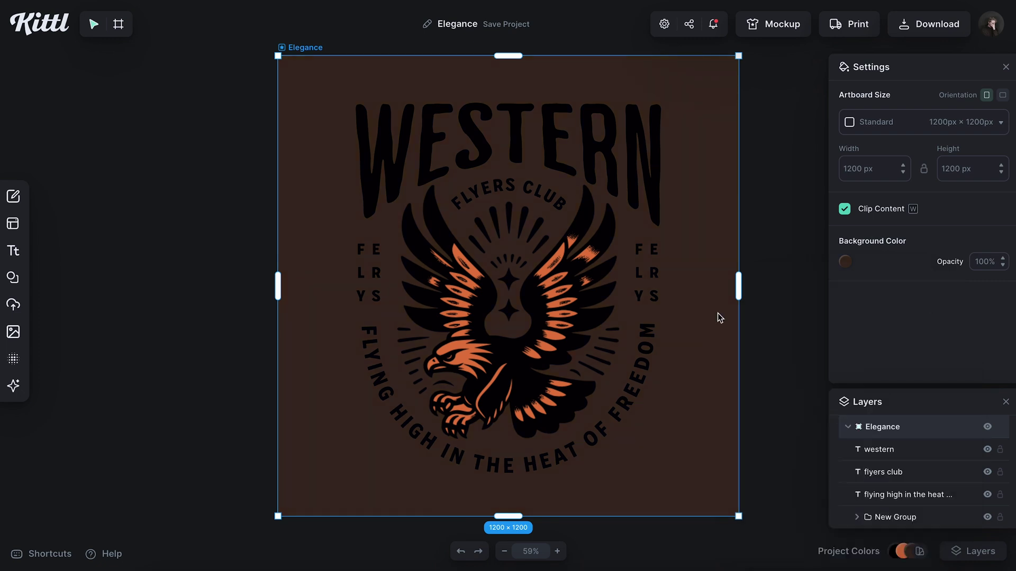
Recolor the eagle illustration and all the text on the artboard to light cream.
left_click(602, 305)
left_click_drag(315, 83, 706, 476)
left_click(865, 117)
left_click(822, 303)
left_click(799, 181)
left_click(773, 208)
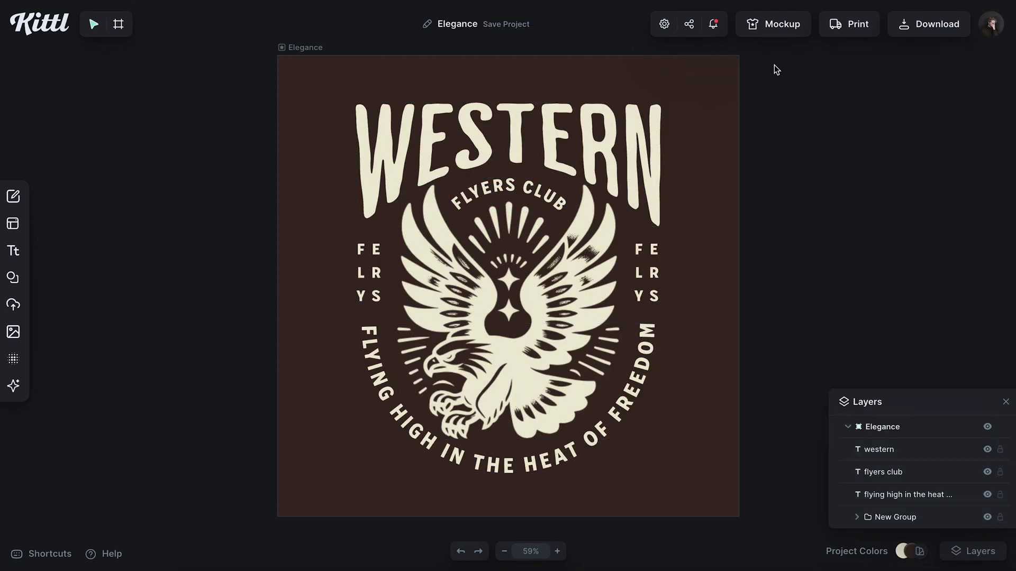
Apply the design to the back-view hoodie mockup with the sky background and enlarge it slightly on the back.
left_click(776, 30)
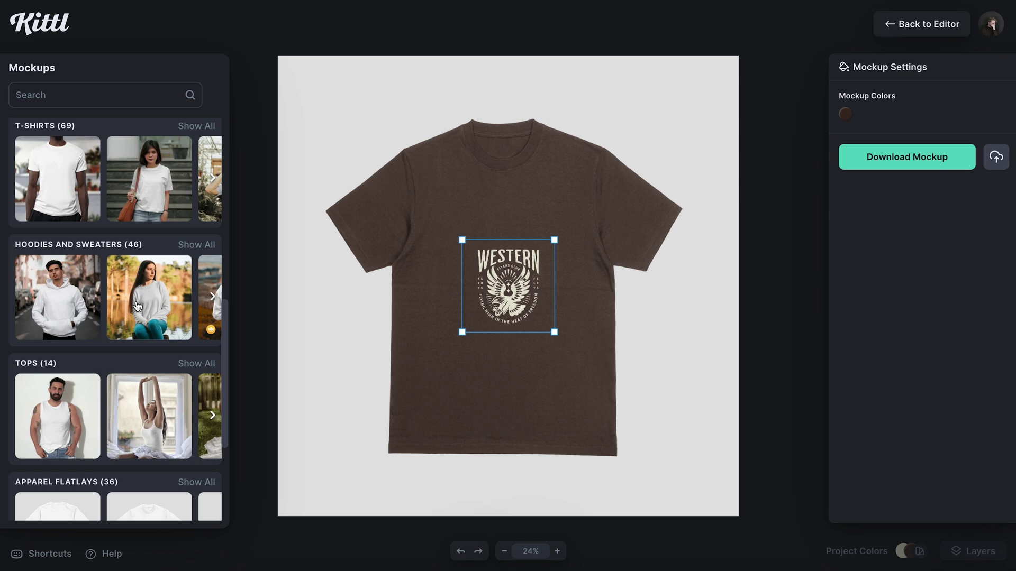
scroll(137, 306, "up", 2)
left_click(212, 370)
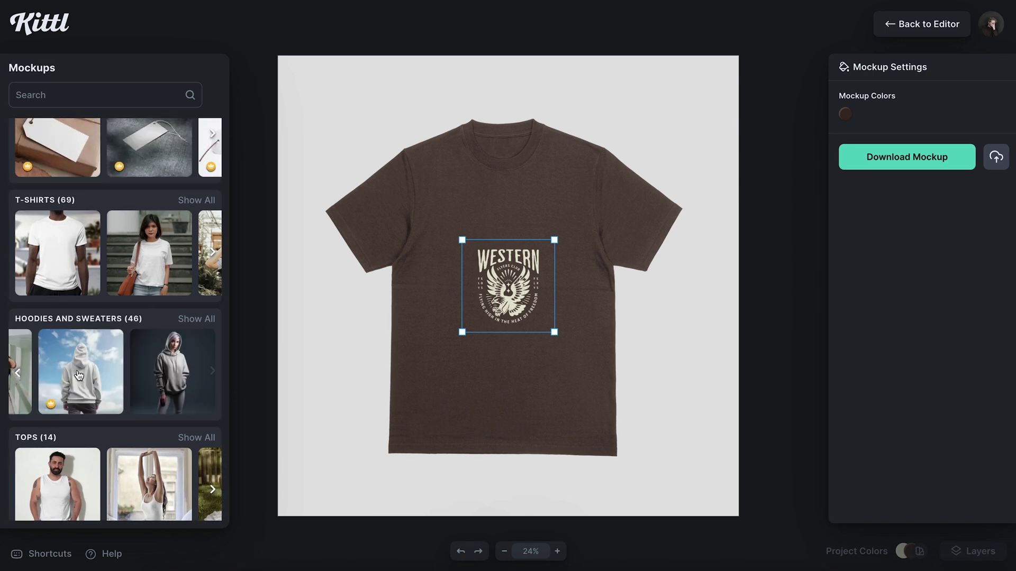
left_click(80, 376)
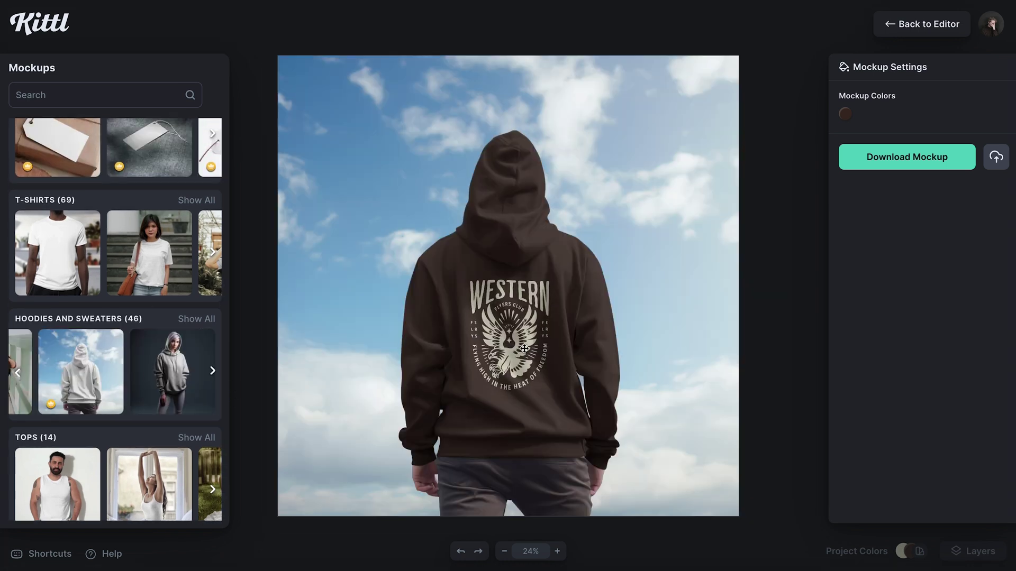
left_click(672, 324)
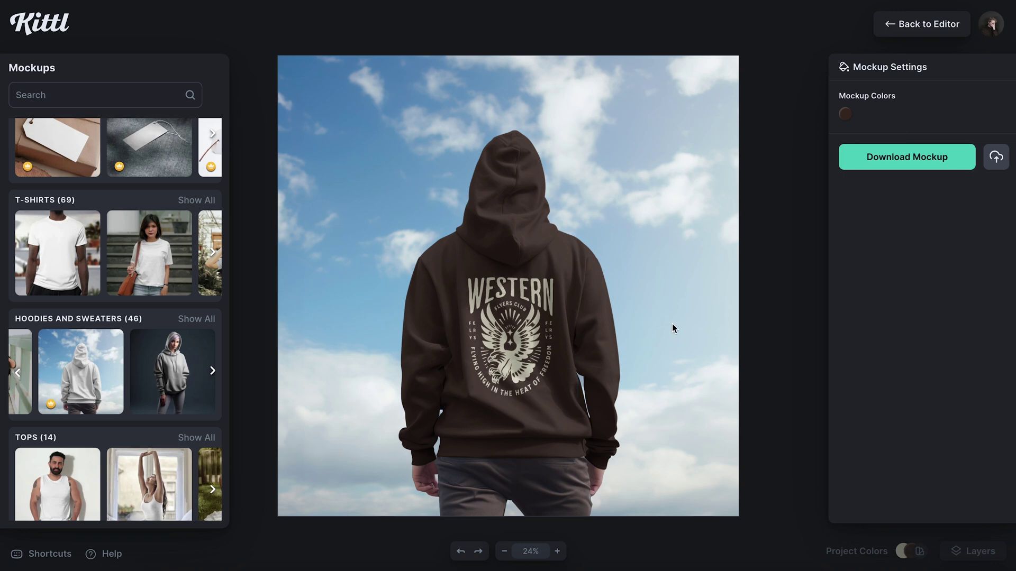
Return to the editor and duplicate the Elegance artboard beside the original.
left_click(908, 28)
scroll(518, 124, "right", 2)
left_click_drag(165, 49, 641, 79)
scroll(559, 174, "right", 5)
Delete the headline, curved texts and side letter groups from the Elegance 1 artboard, keeping only the eagle.
left_click(565, 142)
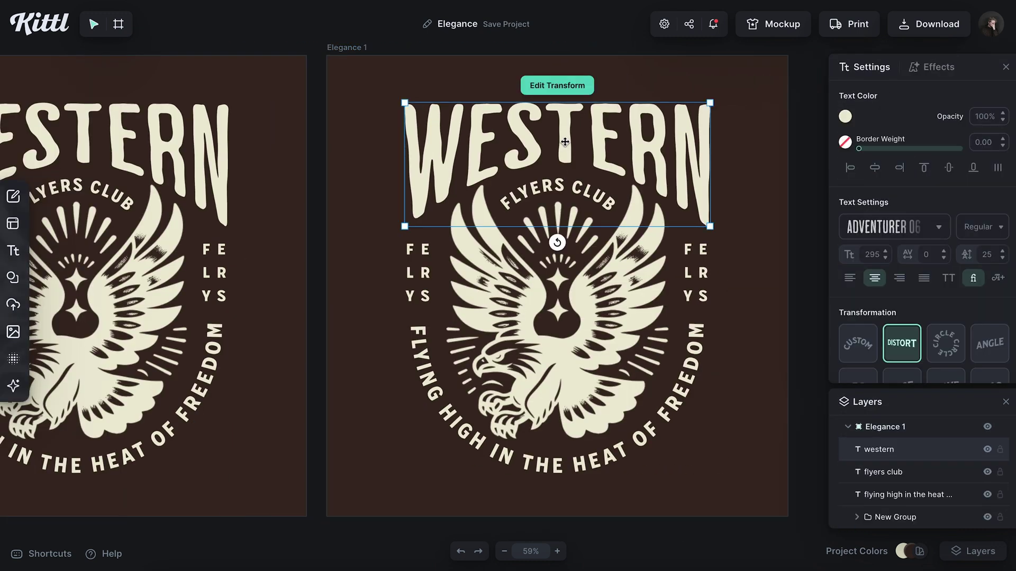
key("Delete")
left_click(705, 275)
key("Delete")
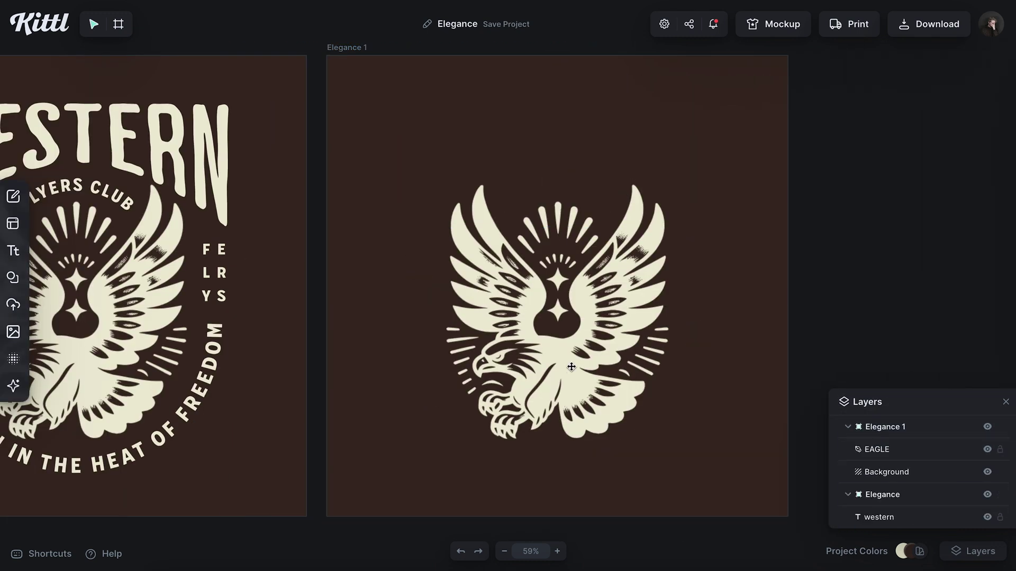
Center the eagle illustration on the Elegance 1 artboard.
left_click(571, 366)
left_click(875, 166)
left_click(356, 91)
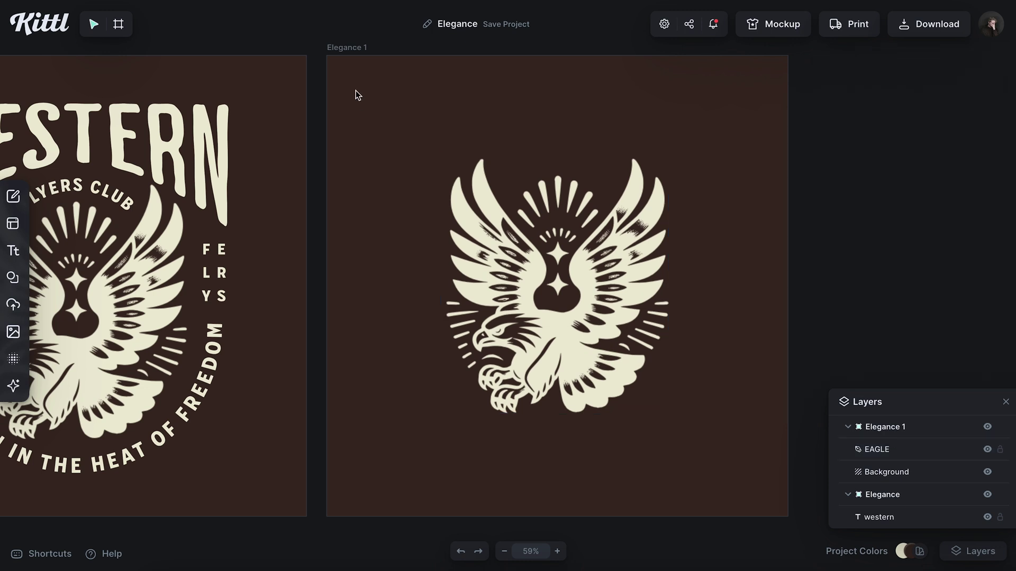
Apply the Elegance 1 artboard to the front-view street hoodie mockup as a small chest emblem and leave the mockup view.
left_click(357, 49)
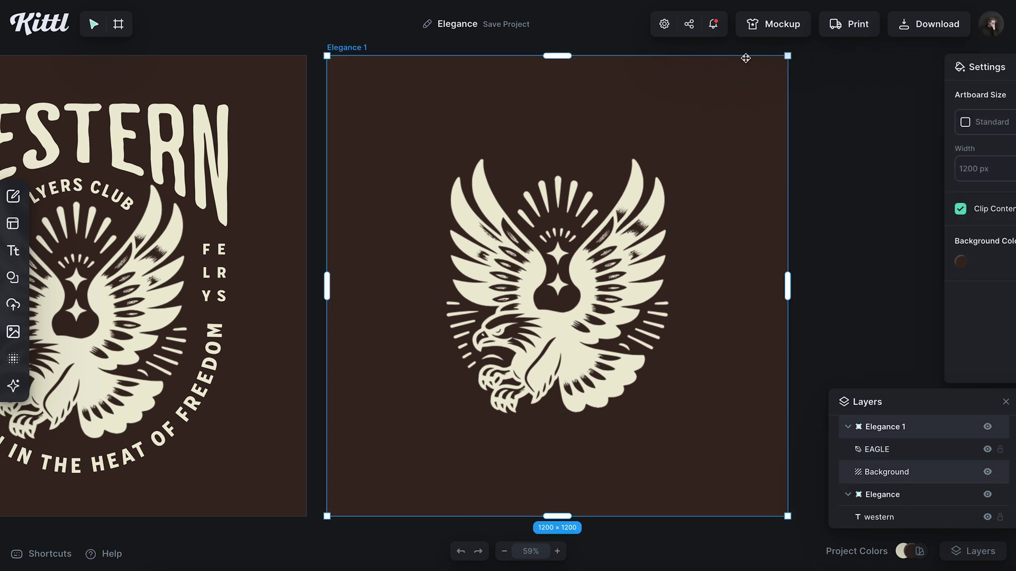
left_click(766, 35)
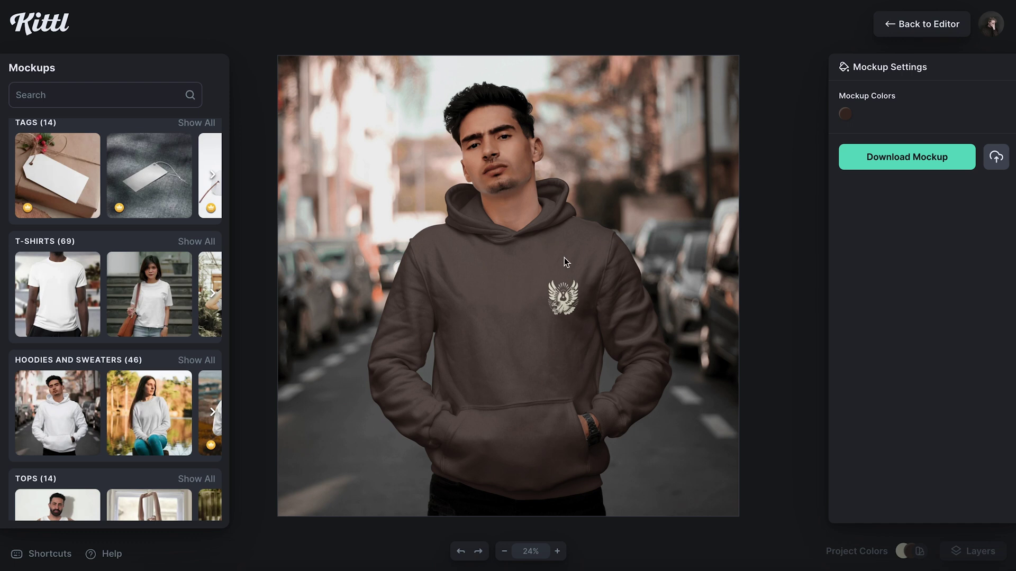
left_click(900, 24)
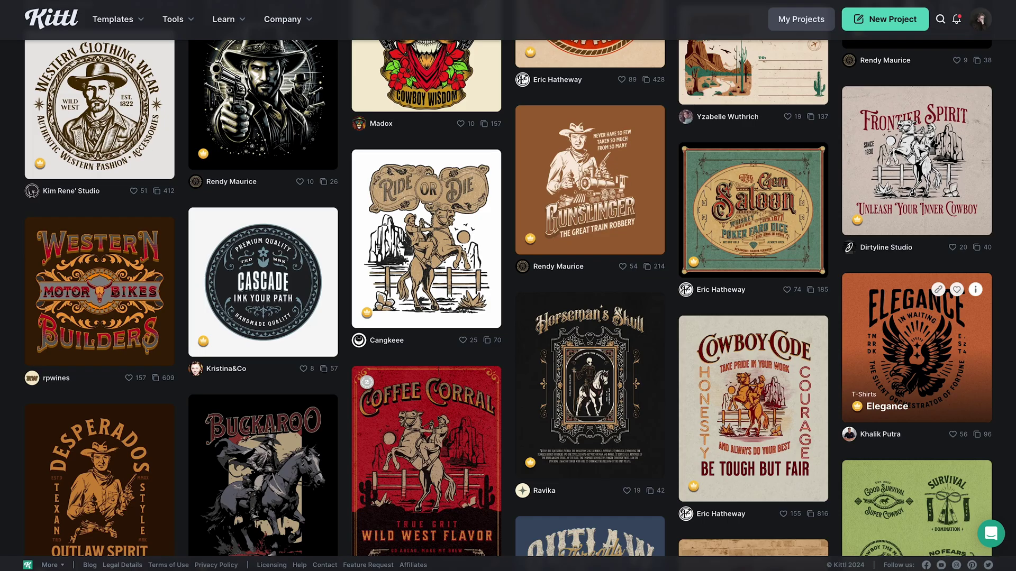
Browse the western templates and open the "Rider's Club Retro Western T-Shirt Design".
mouse_move(178, 19)
scroll(550, 352, "down", 9)
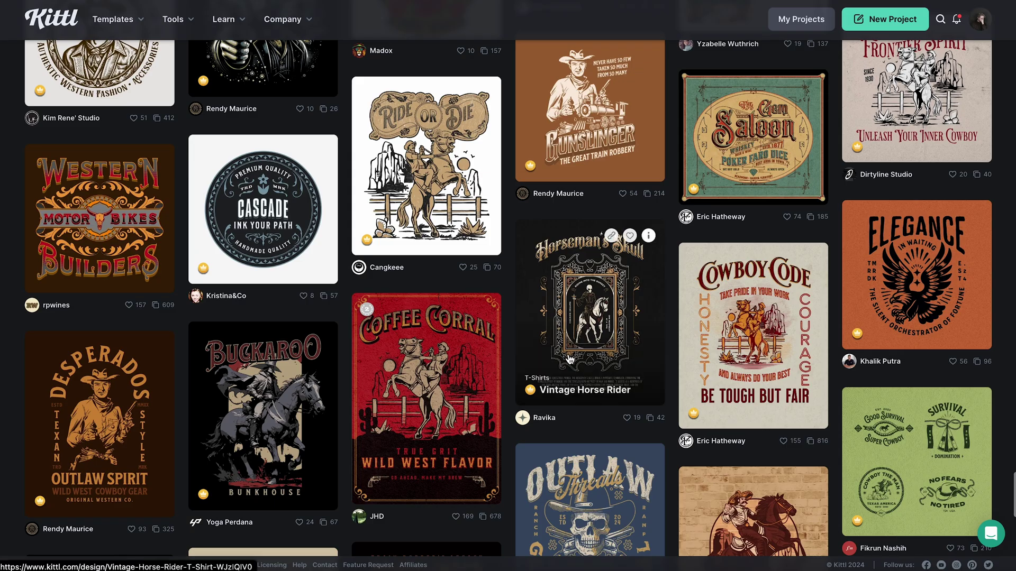
scroll(549, 349, "down", 4)
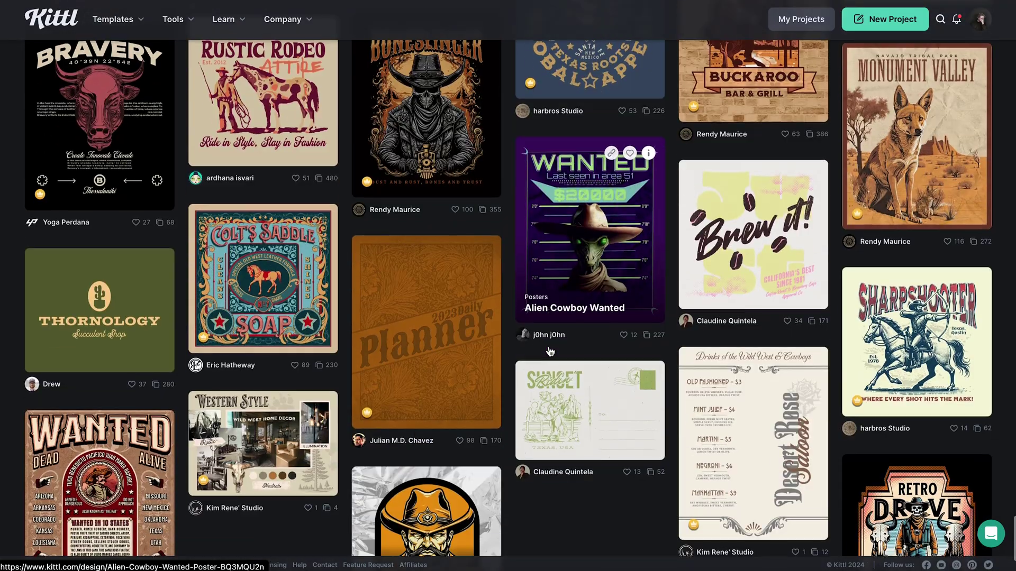
scroll(549, 346, "up", 2)
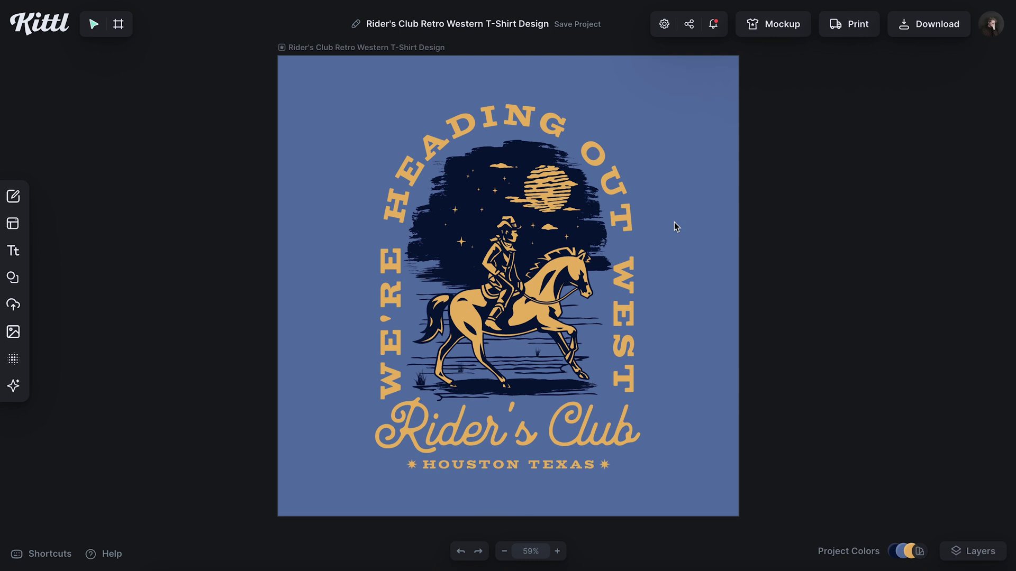
Change the Rider's Club artboard's background color from blue to a light cream.
left_click(319, 48)
left_click(845, 261)
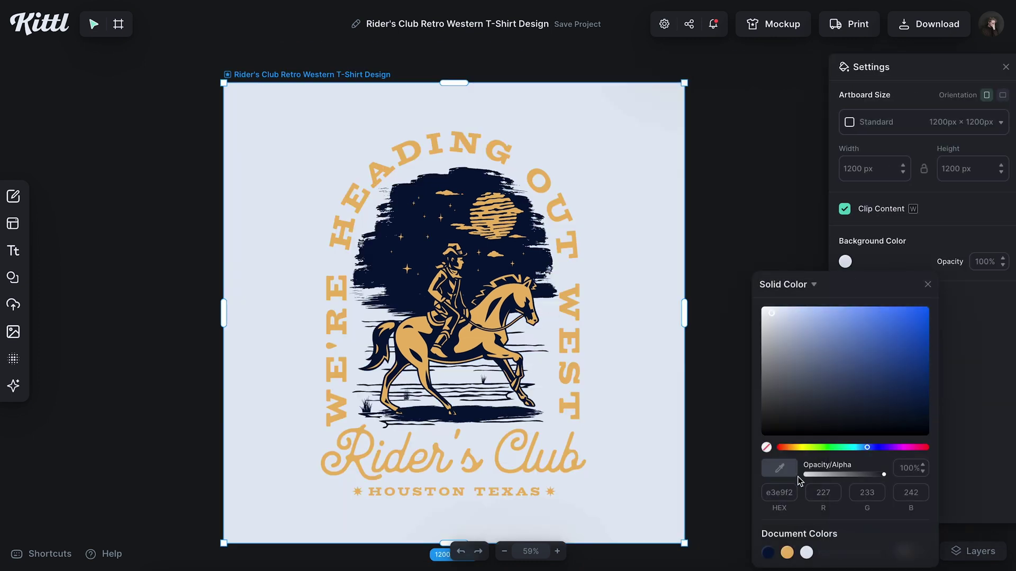
left_click(802, 448)
Recolor the yellow parts of the horse-and-rider illustration to orange-red.
left_click(465, 318)
left_click(479, 307)
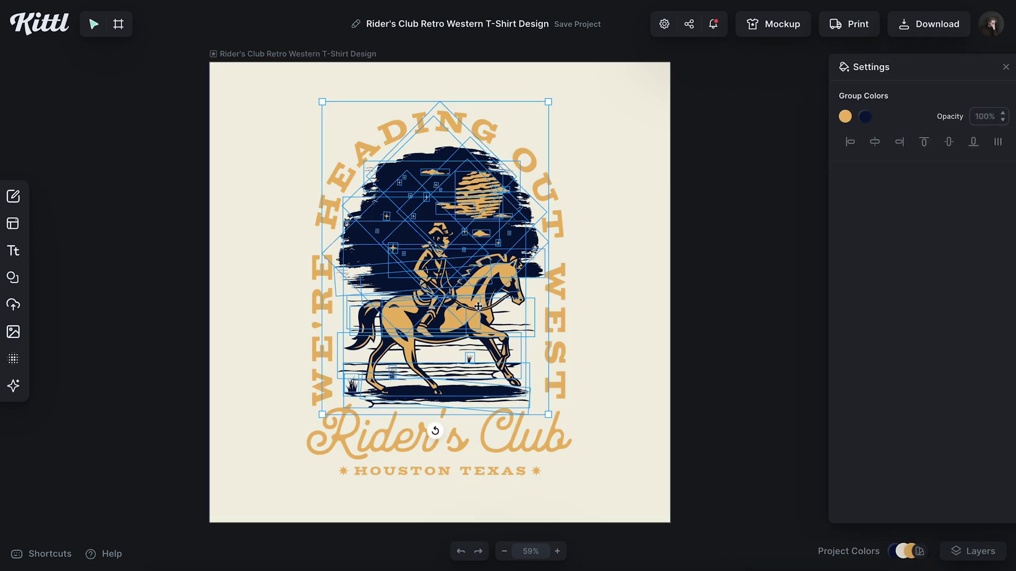
left_click(845, 117)
left_click(785, 303)
left_click_drag(833, 215, 880, 187)
Recolor the arched "We're Heading Out West", "Rider's Club" and "Houston Texas" texts to black.
left_click(558, 250)
left_click(443, 447, "shift")
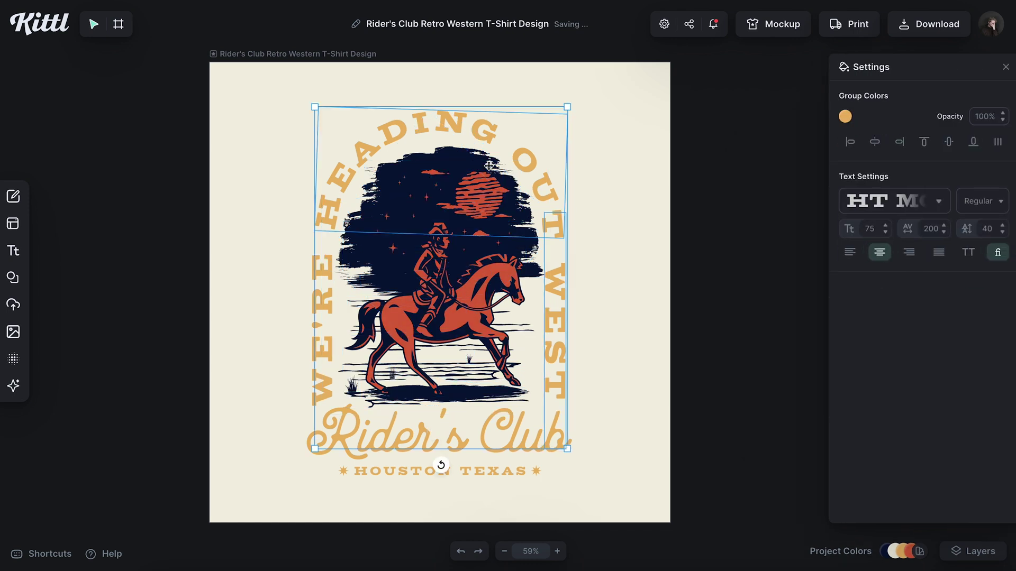
left_click(500, 473, "shift")
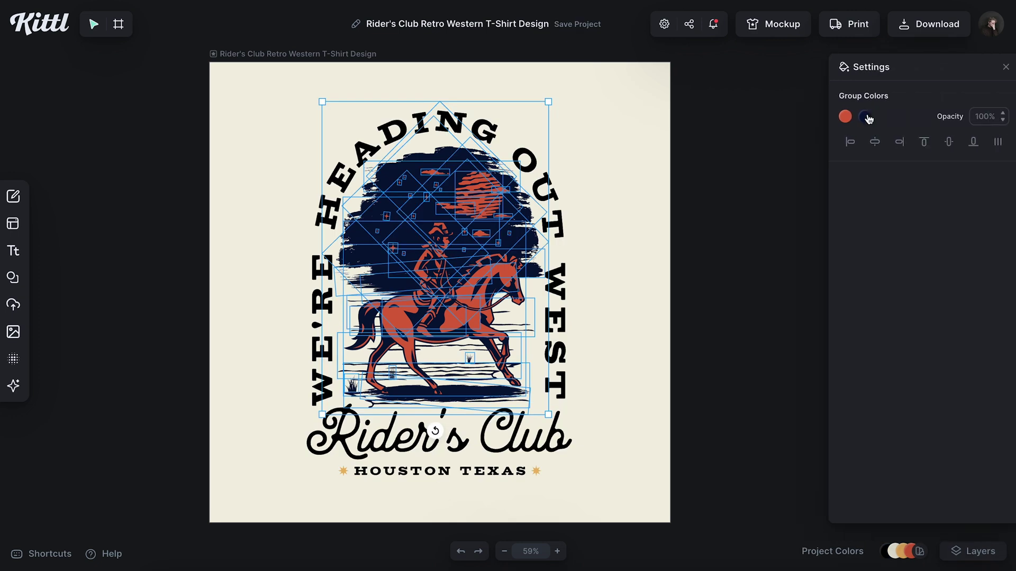
Recolor the navy parts of the horse-and-rider illustration to a muted dark brown.
left_click(865, 116)
left_click_drag(826, 215, 812, 244)
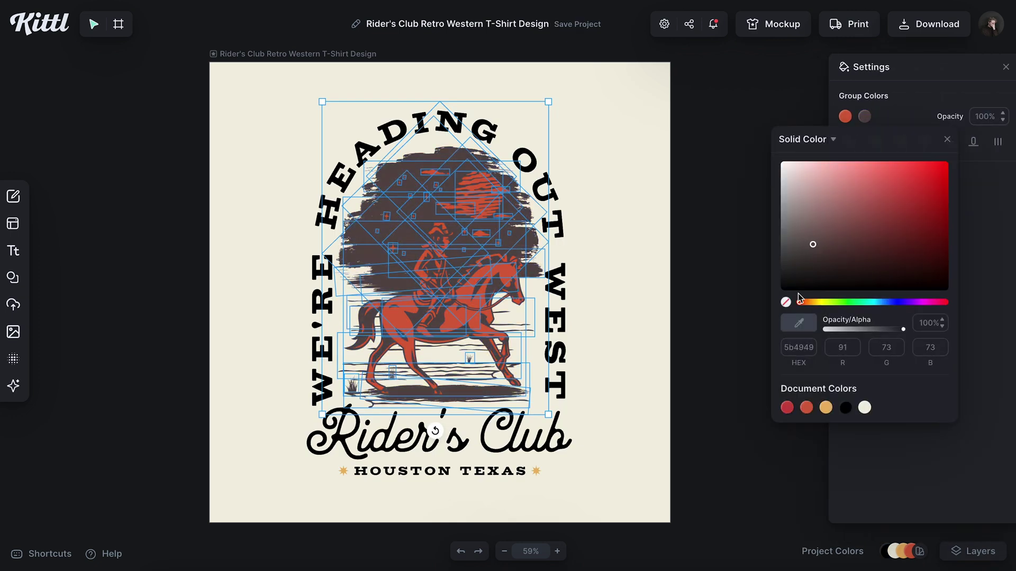
key("Escape")
Recolor the two small stars beside "Houston Texas" to the illustration's dark brown.
left_click(337, 472)
left_click(845, 118)
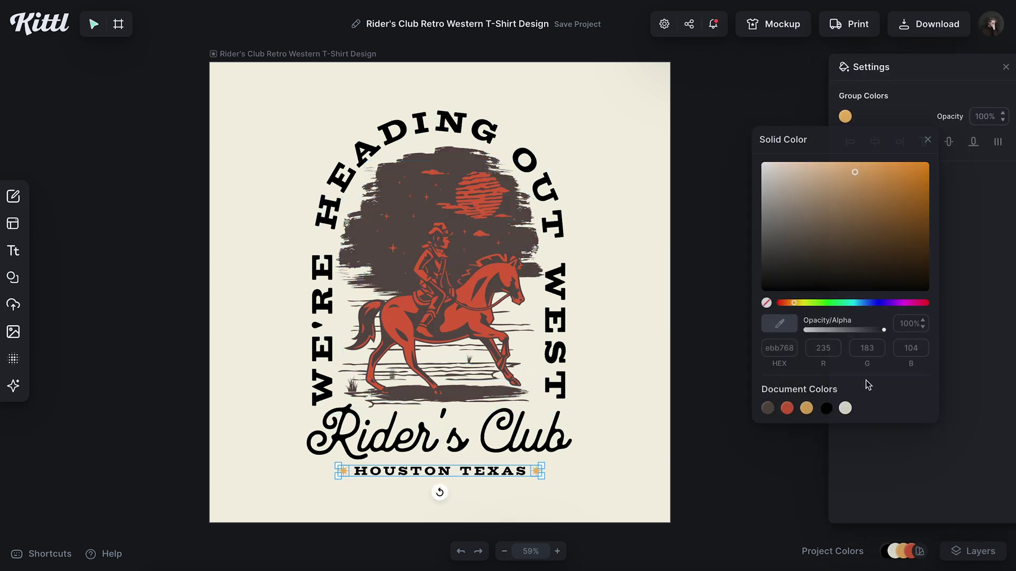
left_click(767, 407)
left_click(928, 141)
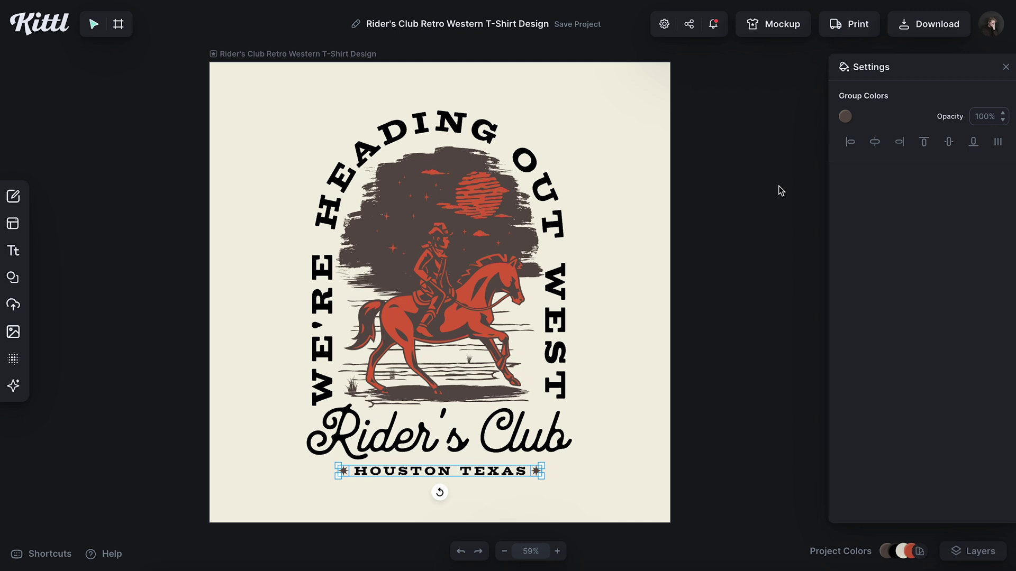
Apply the recolored Rider's Club design to the back-view T-shirt mockup, enlarge and center it on the shirt's back, and return to the editor.
left_click(757, 211)
left_click(780, 24)
left_click(215, 319)
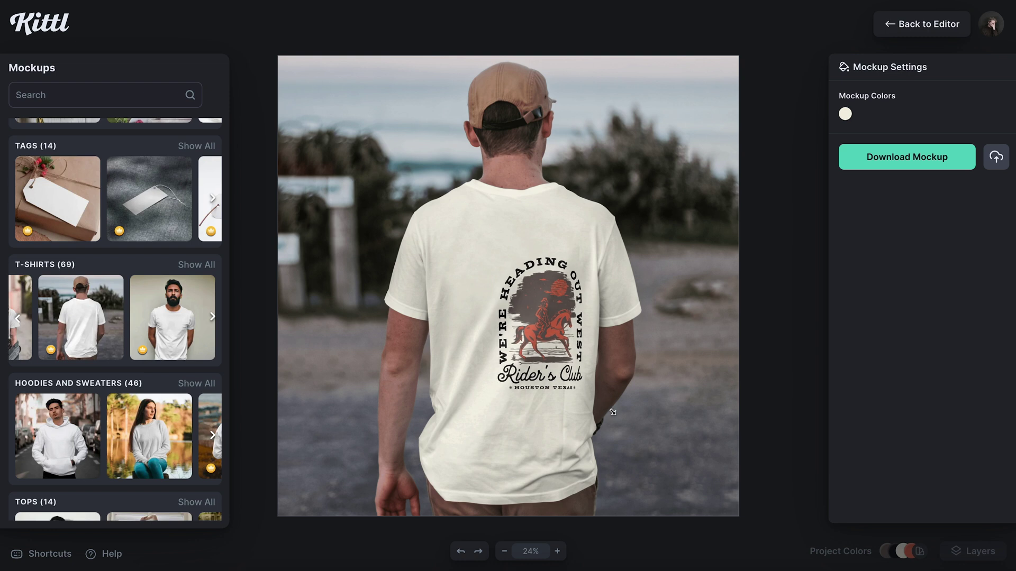
left_click_drag(562, 338, 536, 323)
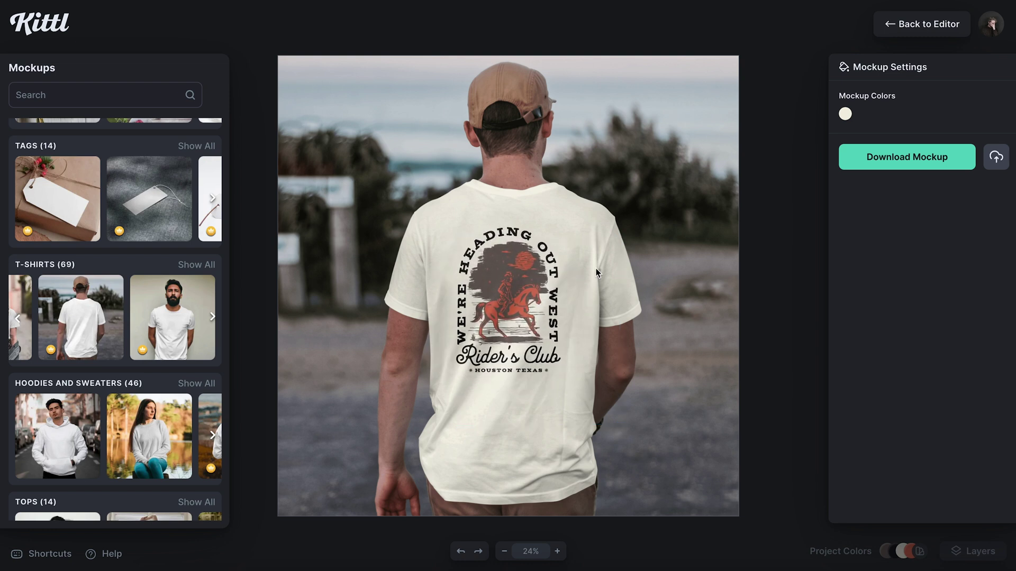
left_click(930, 25)
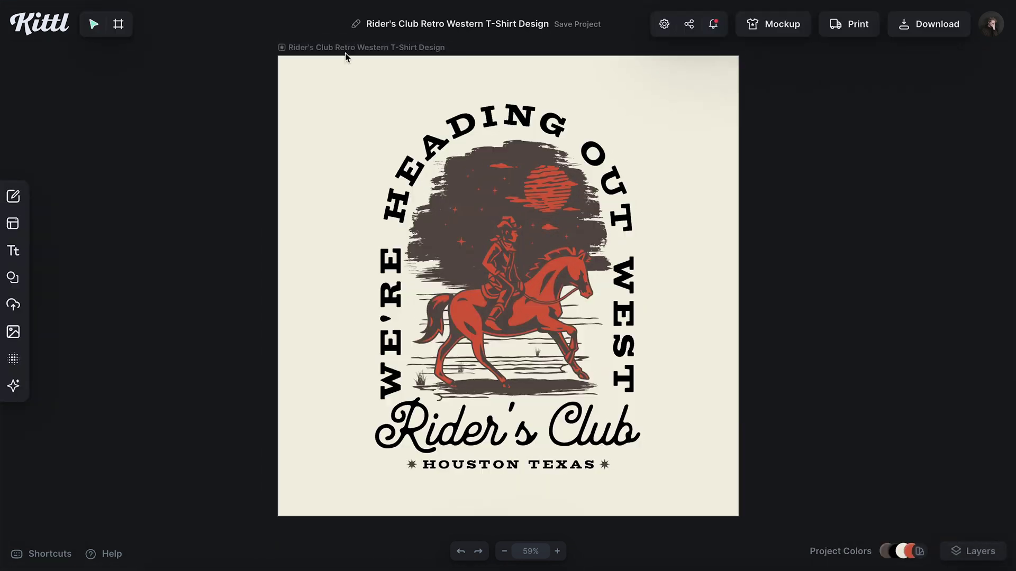
Duplicate the Rider's Club artboard beside the original.
left_click_drag(339, 47, 824, 81)
scroll(630, 175, "right", 10)
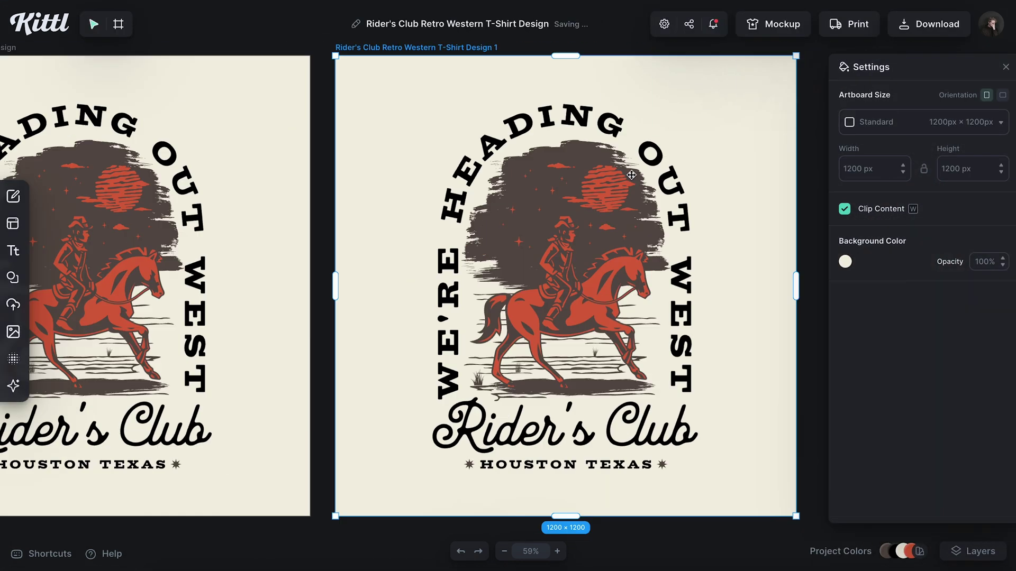
scroll(631, 175, "left", 1)
Delete the horse-and-rider illustration and all parts of the arched "We're Heading Out West" text from the duplicated artboard.
left_click(555, 221)
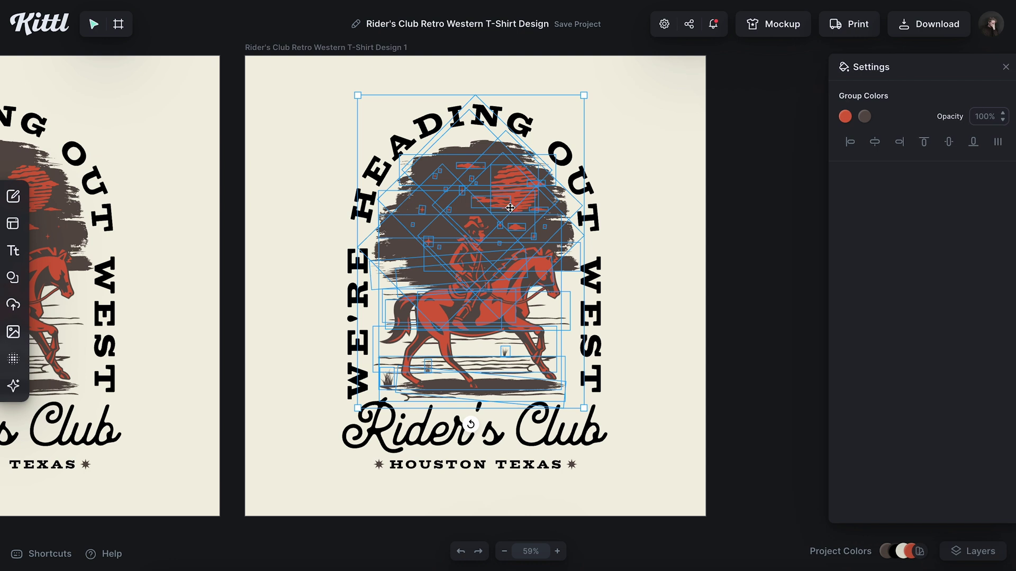
key("Delete")
left_click(588, 275)
key("Delete")
left_click(455, 131)
key("Delete")
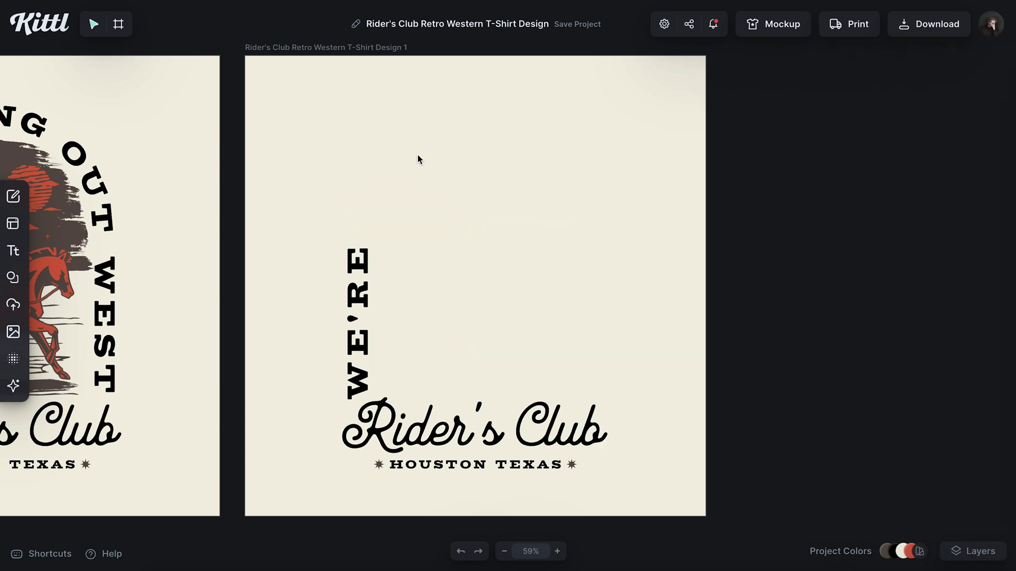
left_click(354, 259)
key("Delete")
Center the "Rider's Club" and "Houston Texas" texts with their stars vertically on the duplicated artboard.
left_click_drag(332, 369, 665, 512)
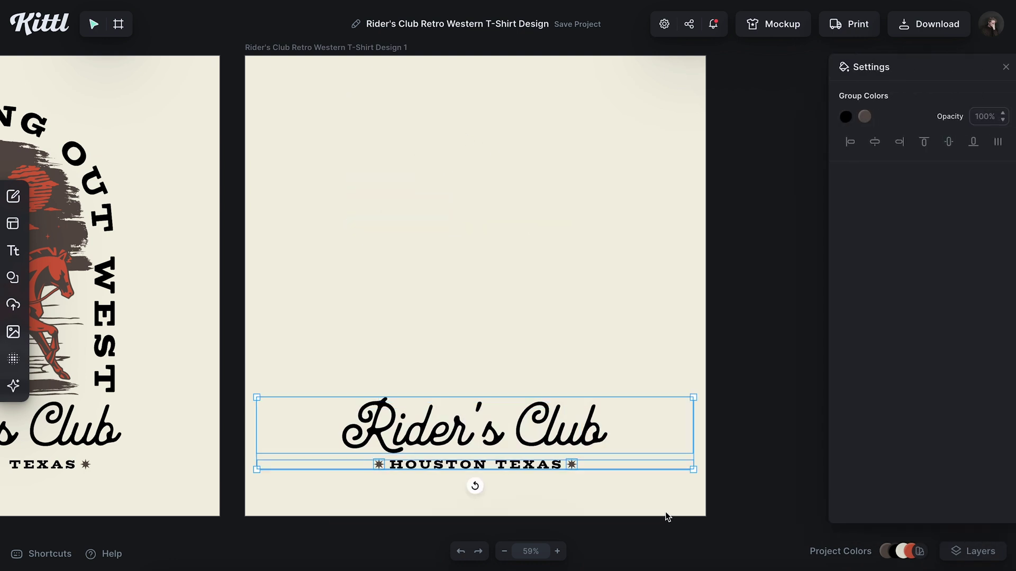
left_click(949, 142)
left_click(737, 285)
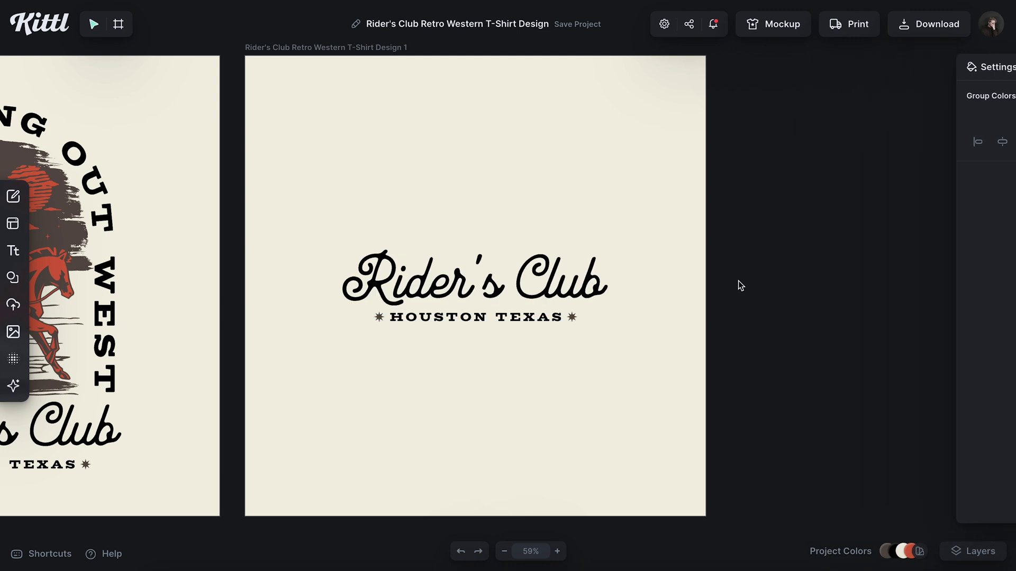
Open the mockup view for the duplicated text-only Rider's Club artboard.
left_click(330, 46)
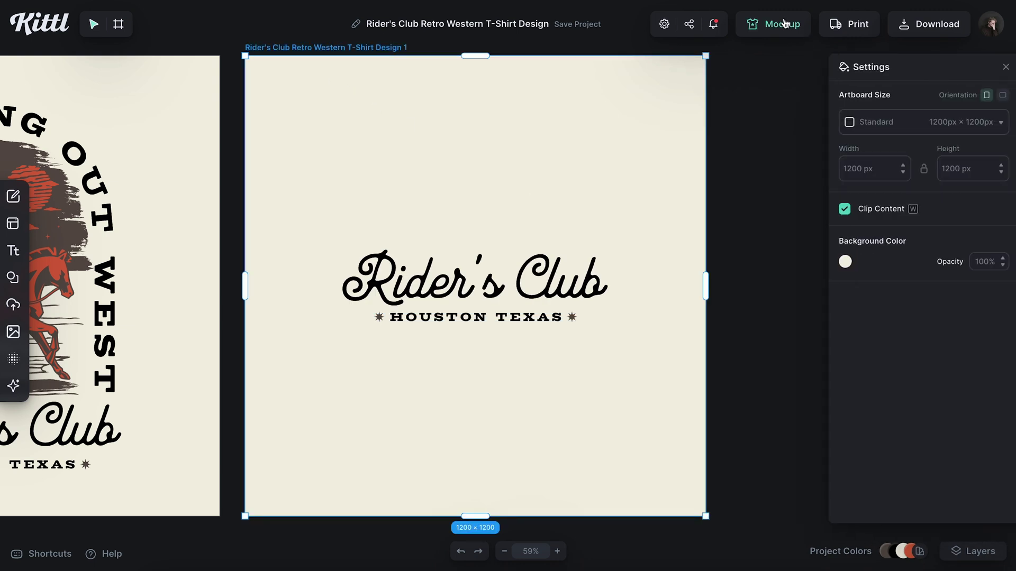
left_click(784, 23)
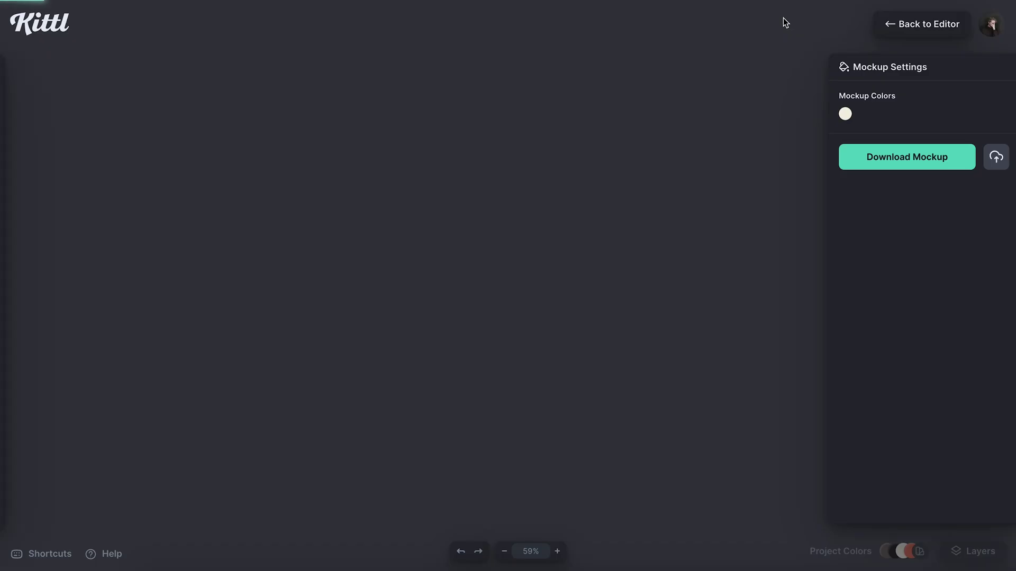